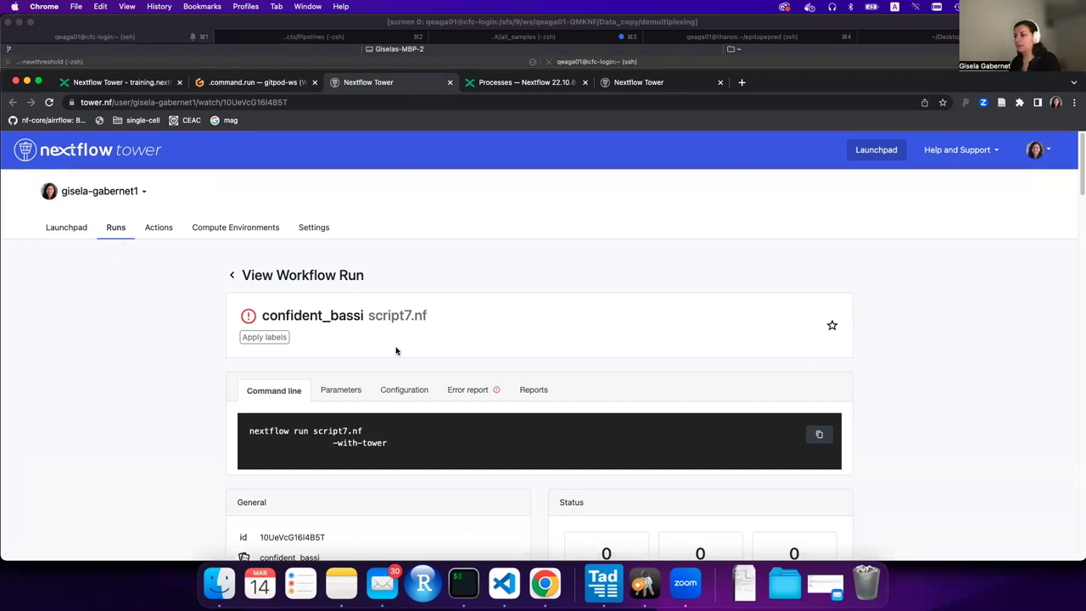
Step: Review the general details, task status and process progress of the failed confident_bassi run
{"action": "scroll", "coordinate": [396, 351], "scroll_direction": "down", "scroll_amount": 5}
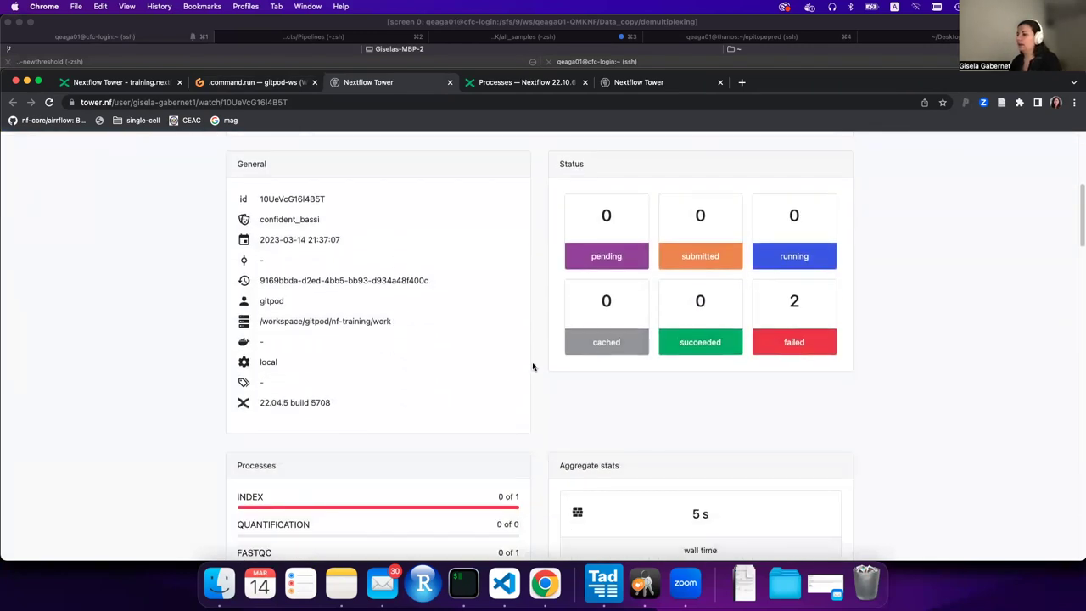
{"action": "scroll", "coordinate": [519, 365], "scroll_direction": "down", "scroll_amount": 3}
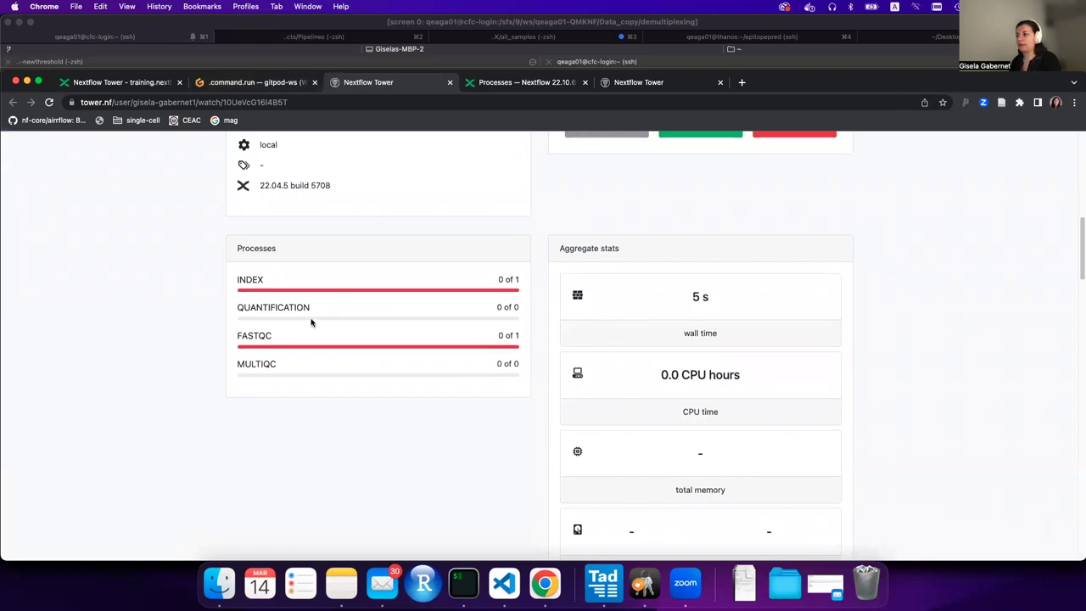
{"action": "scroll", "coordinate": [310, 322], "scroll_direction": "up", "scroll_amount": 4}
Step: Switch to the Gitpod workspace, check the terminal error, and activate docker.enabled = true on line 3 of nextflow.config
{"action": "left_click", "coordinate": [268, 83]}
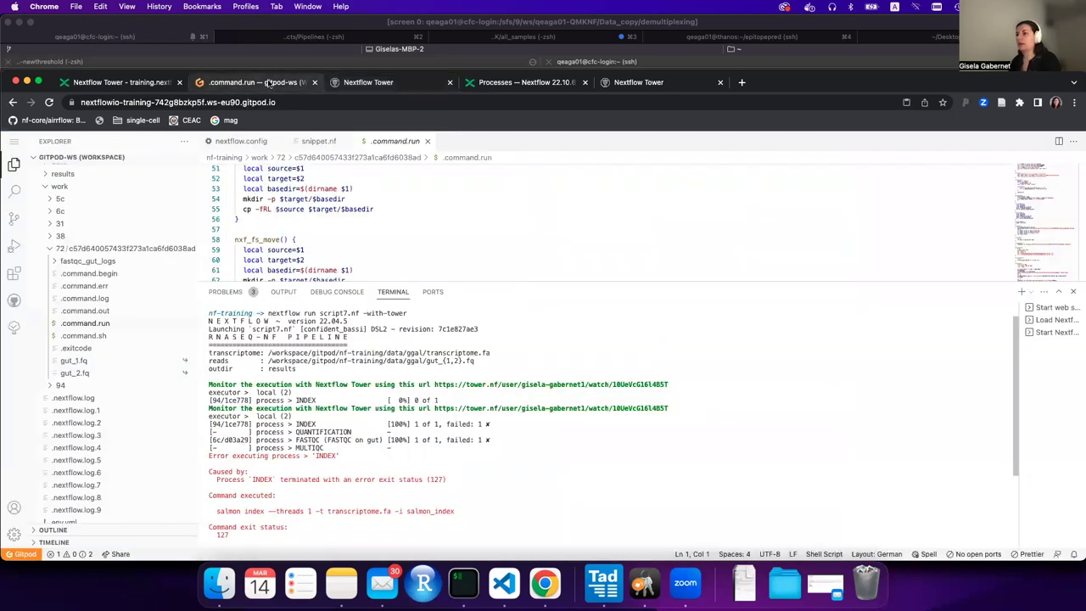
{"action": "scroll", "coordinate": [512, 396], "scroll_direction": "down", "scroll_amount": 5}
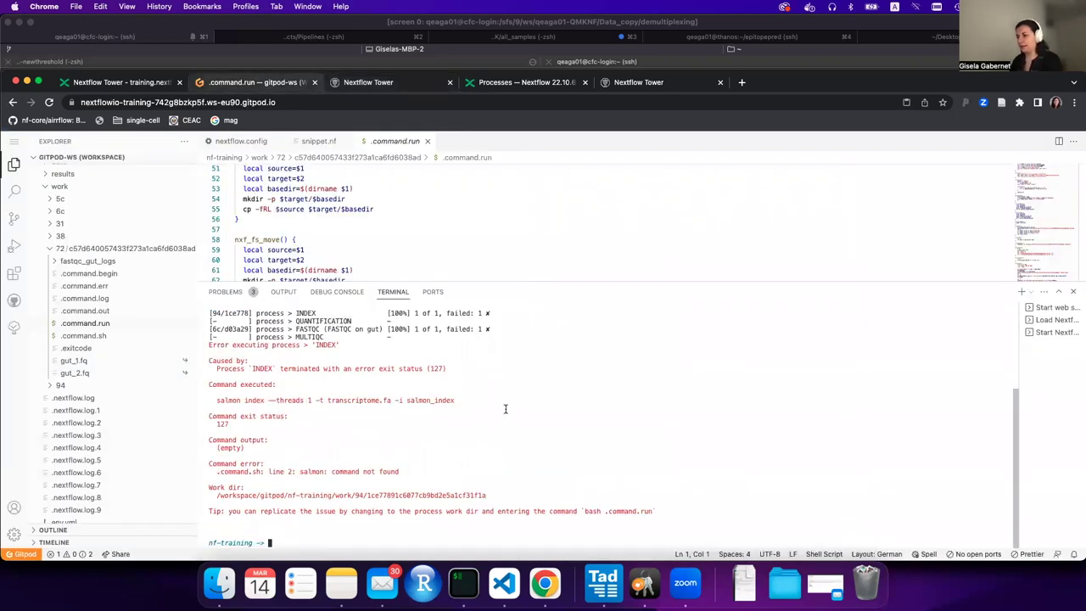
{"action": "left_click", "coordinate": [241, 141]}
{"action": "left_click", "coordinate": [245, 189]}
{"action": "key", "text": "BackSpace"}
{"action": "key", "text": "BackSpace"}
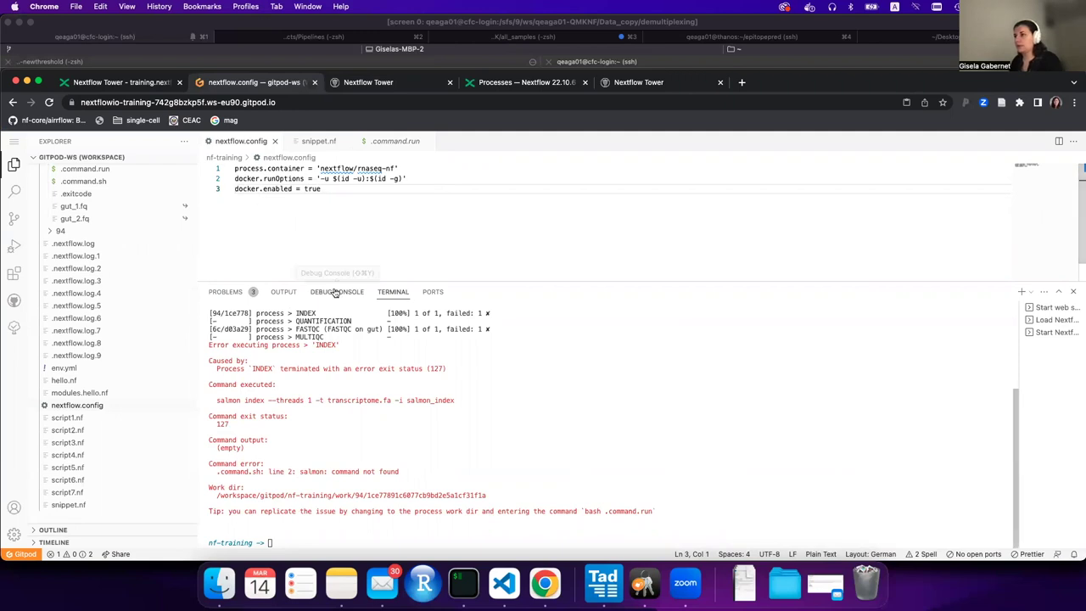
Step: Rerun the pipeline in the terminal with nextflow run script7.nf -with-tower
{"action": "key", "text": "Up"}
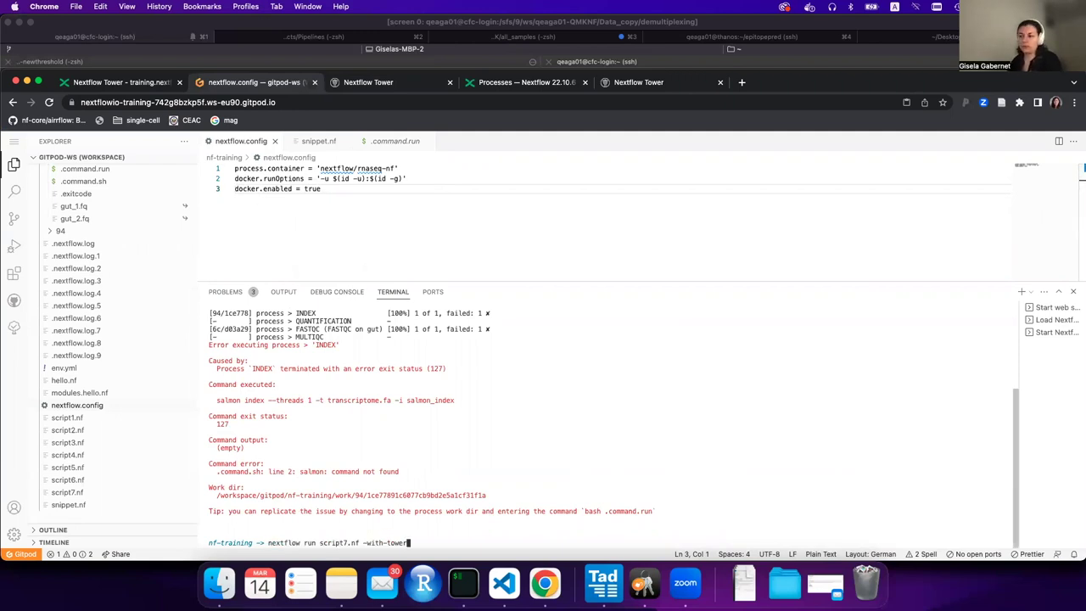
{"action": "key", "text": "Return"}
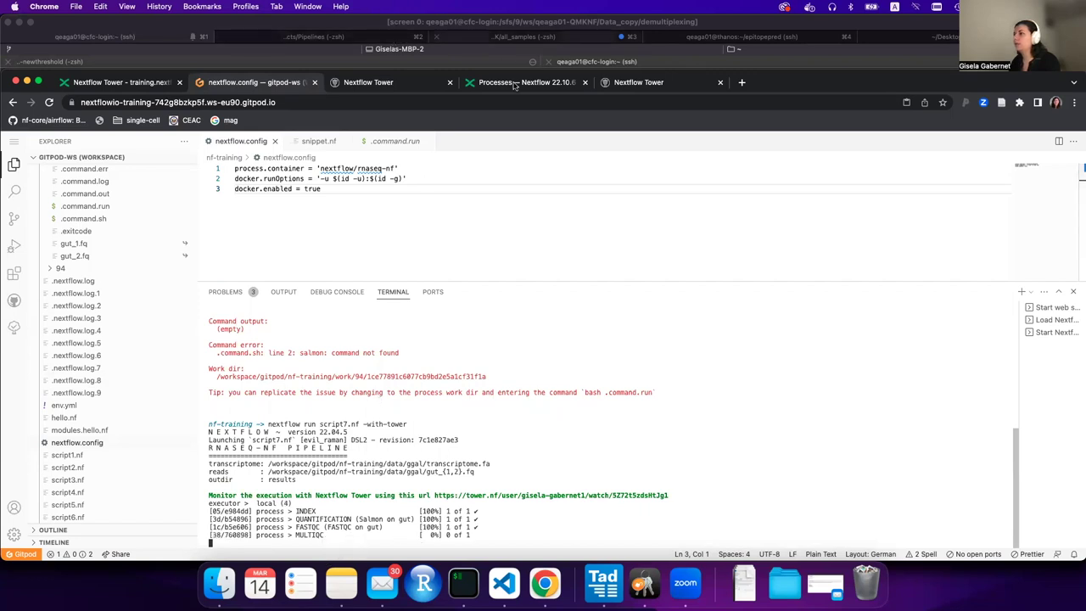
Step: Switch to Nextflow Tower and open the evil_raman run of script7.nf from the runs list
{"action": "left_click", "coordinate": [359, 85]}
{"action": "scroll", "coordinate": [381, 238], "scroll_direction": "up", "scroll_amount": 5}
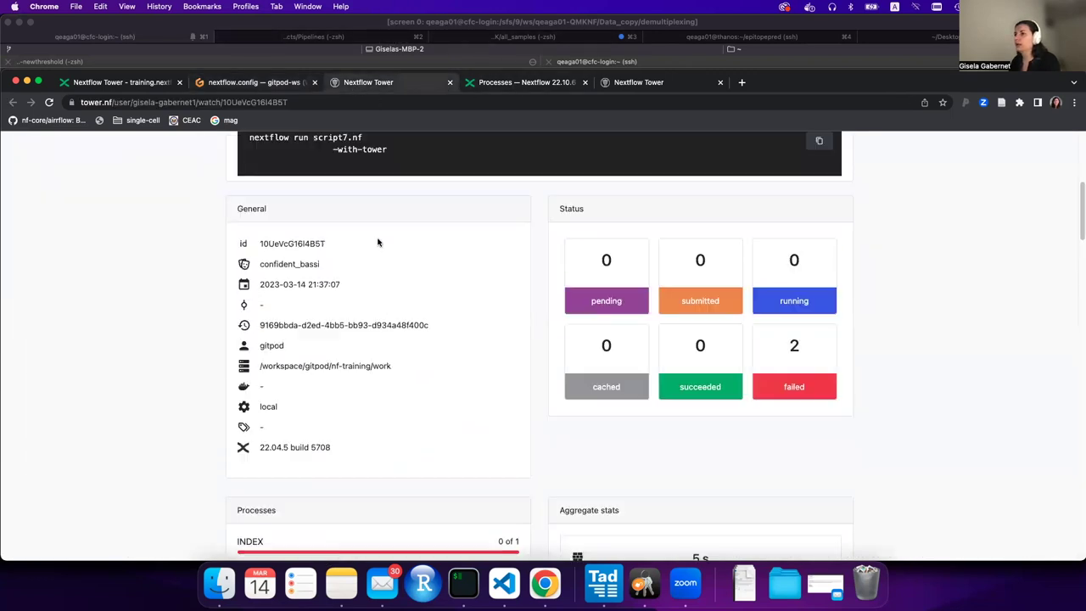
{"action": "left_click", "coordinate": [132, 240]}
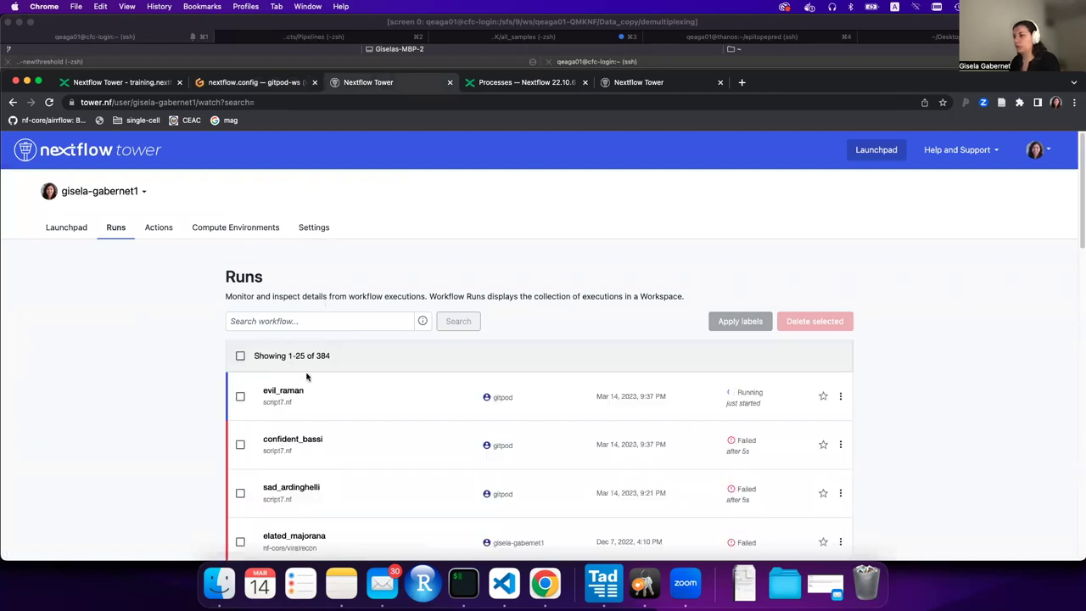
{"action": "left_click", "coordinate": [296, 395]}
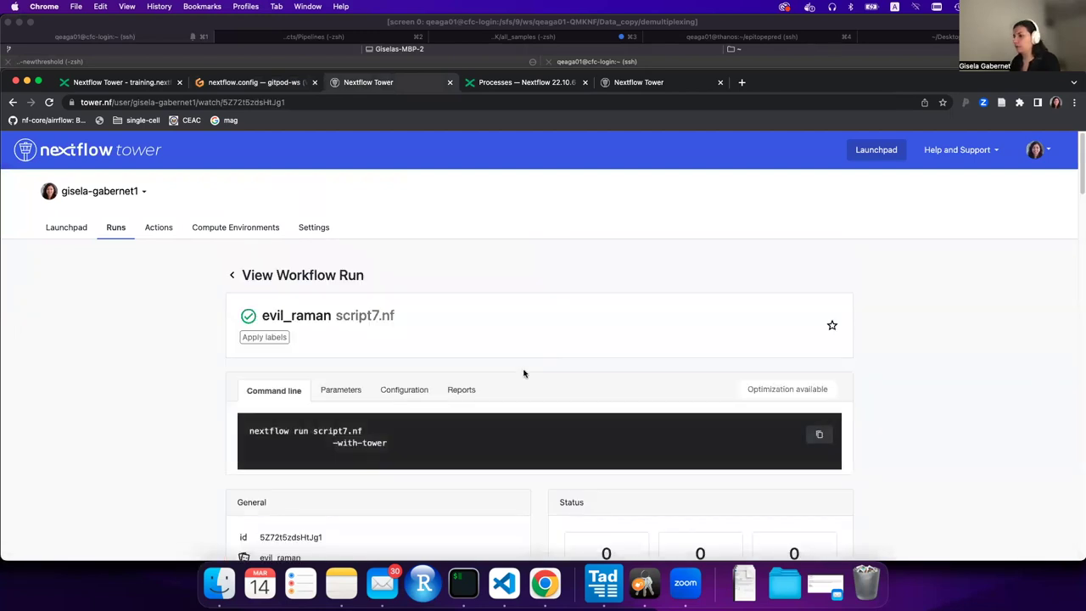
Step: Examine the evil_raman run's task status counts, general details, process progress and aggregate statistics
{"action": "scroll", "coordinate": [524, 371], "scroll_direction": "down", "scroll_amount": 3}
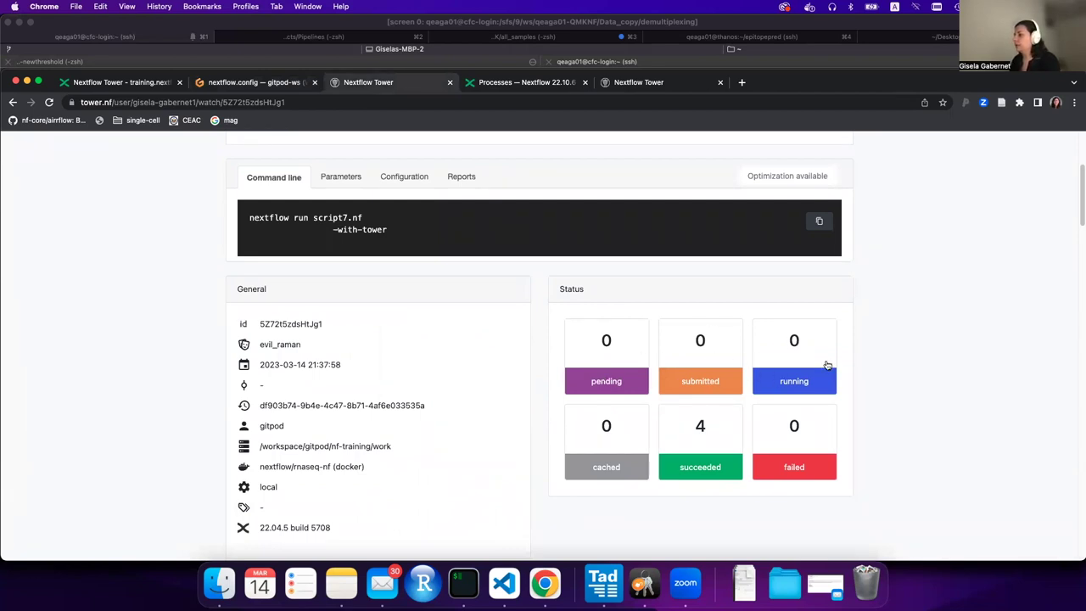
{"action": "scroll", "coordinate": [700, 431], "scroll_direction": "down", "scroll_amount": 5}
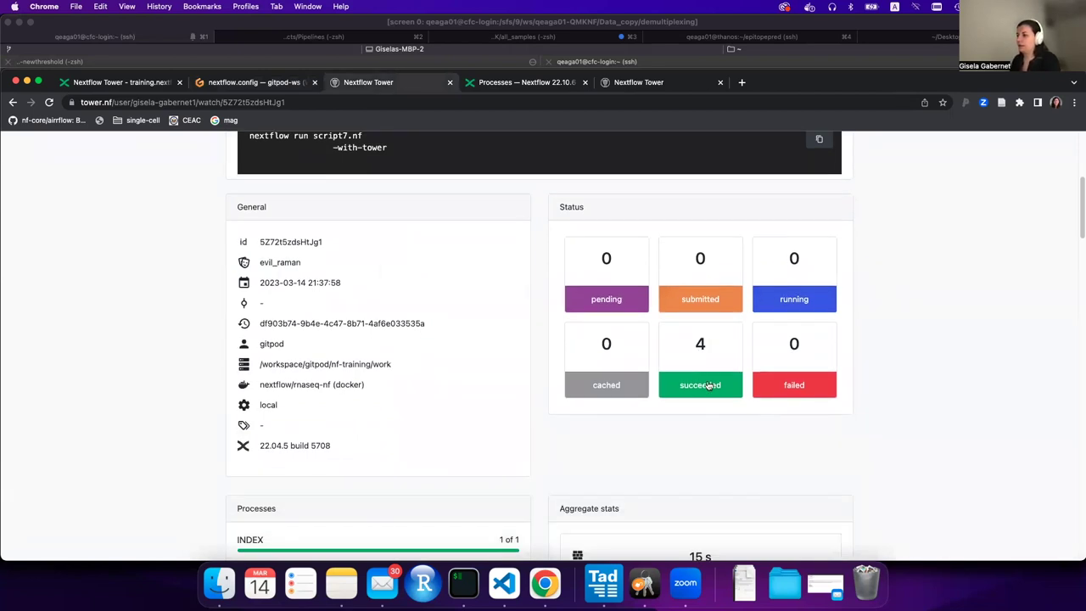
{"action": "scroll", "coordinate": [717, 356], "scroll_direction": "down", "scroll_amount": 1}
{"action": "scroll", "coordinate": [705, 255], "scroll_direction": "up", "scroll_amount": 1}
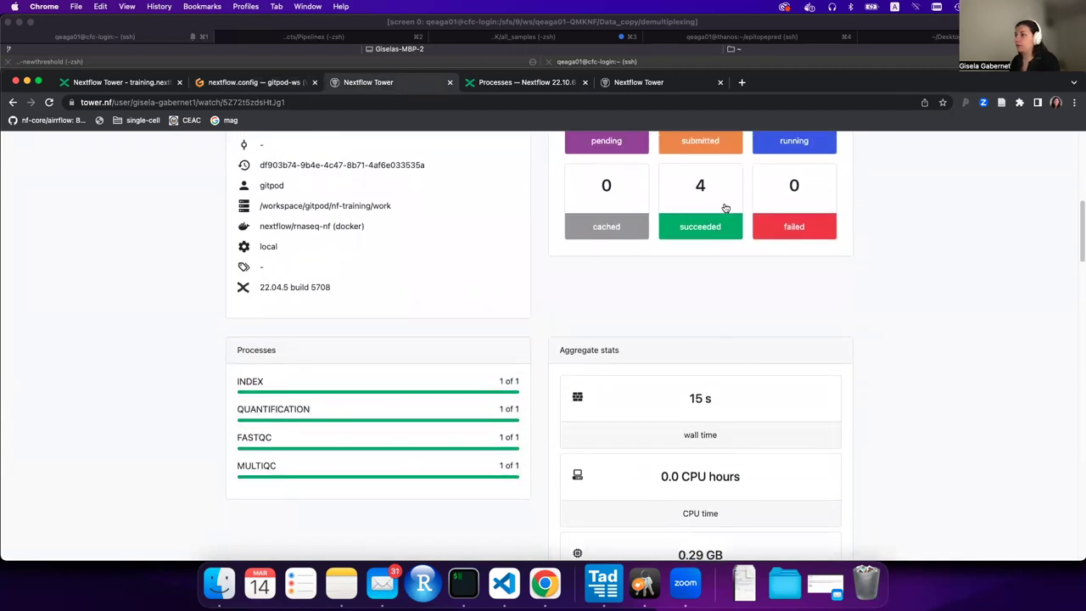
{"action": "scroll", "coordinate": [297, 389], "scroll_direction": "up", "scroll_amount": 1}
{"action": "scroll", "coordinate": [340, 394], "scroll_direction": "up", "scroll_amount": 4}
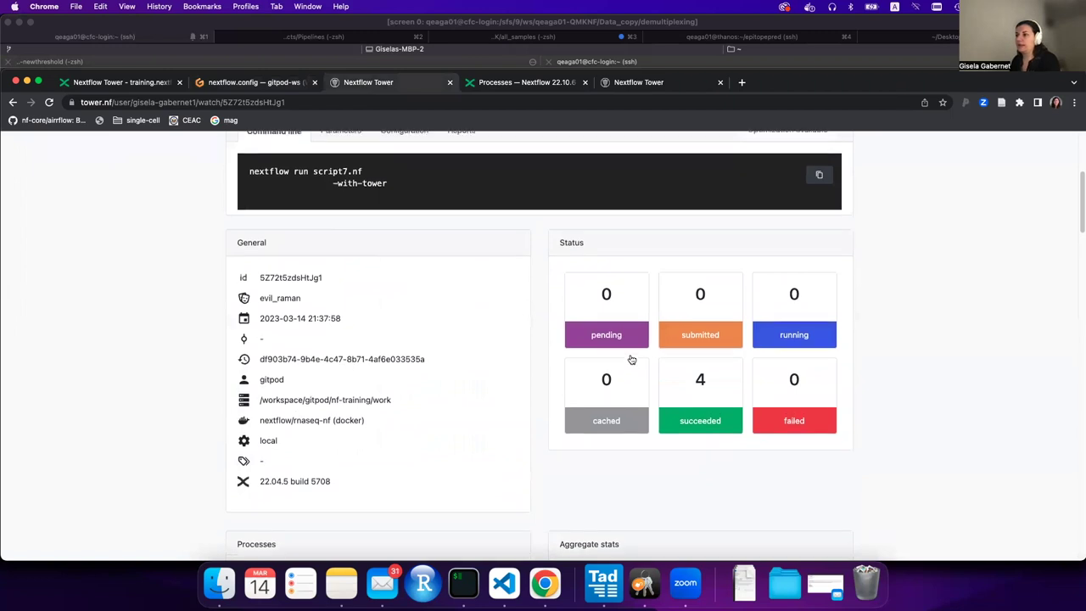
{"action": "scroll", "coordinate": [631, 360], "scroll_direction": "up", "scroll_amount": 2}
{"action": "scroll", "coordinate": [631, 360], "scroll_direction": "up", "scroll_amount": 4}
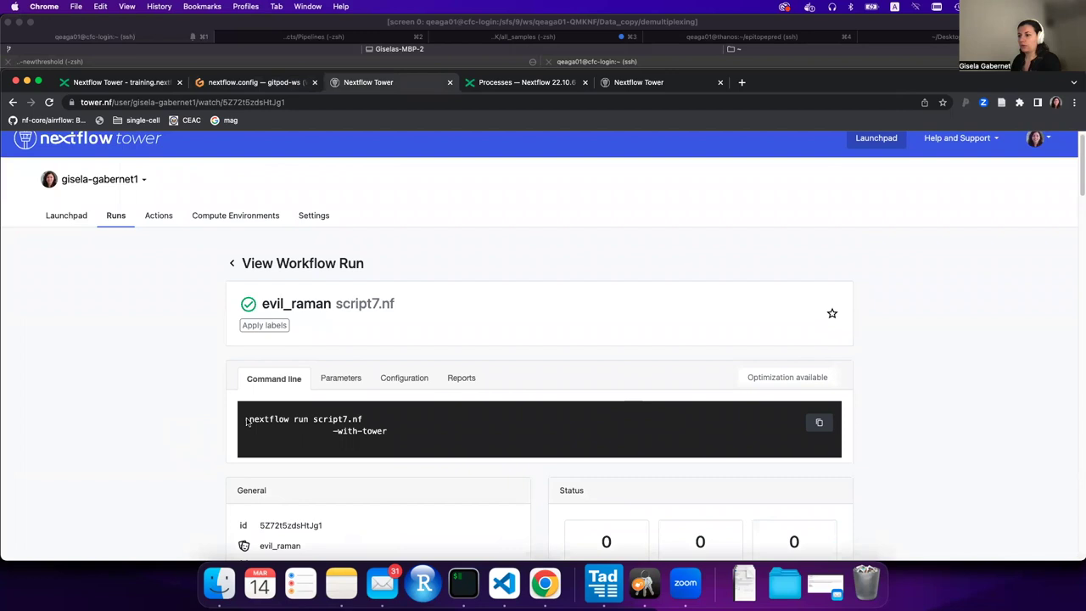
Step: Highlight the run's launch command, and view and highlight its input and output parameters
{"action": "left_click_drag", "start_coordinate": [248, 418], "coordinate": [396, 433]}
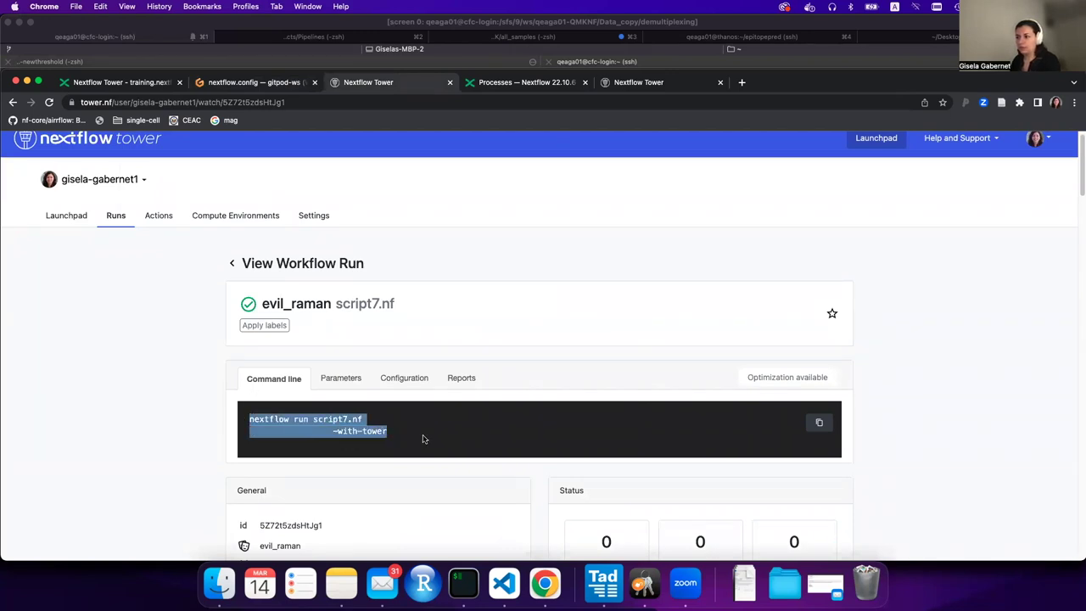
{"action": "scroll", "coordinate": [424, 439], "scroll_direction": "down", "scroll_amount": 1}
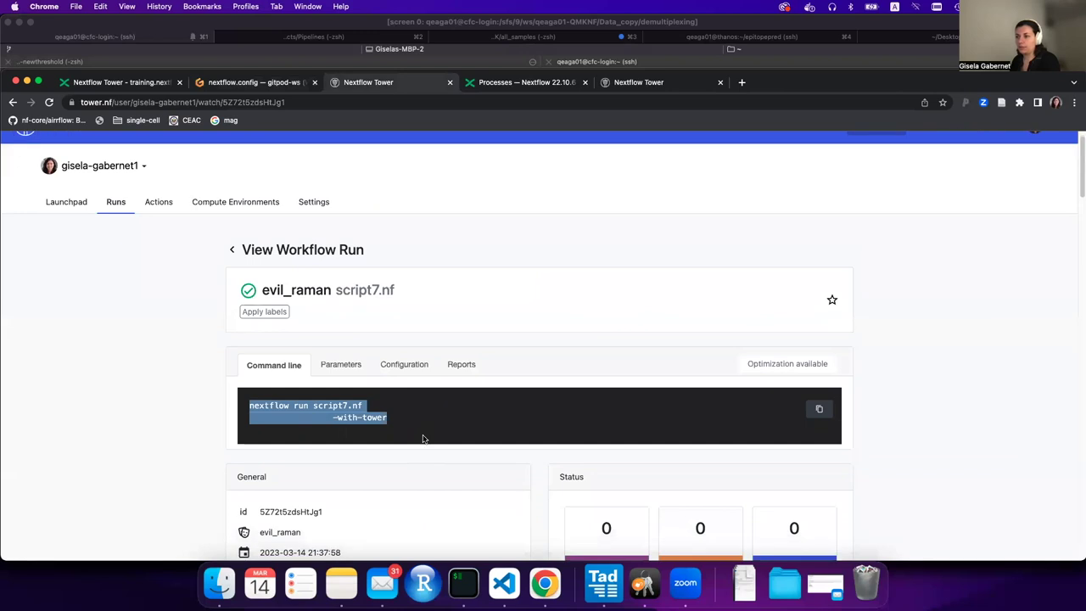
{"action": "left_click", "coordinate": [336, 368]}
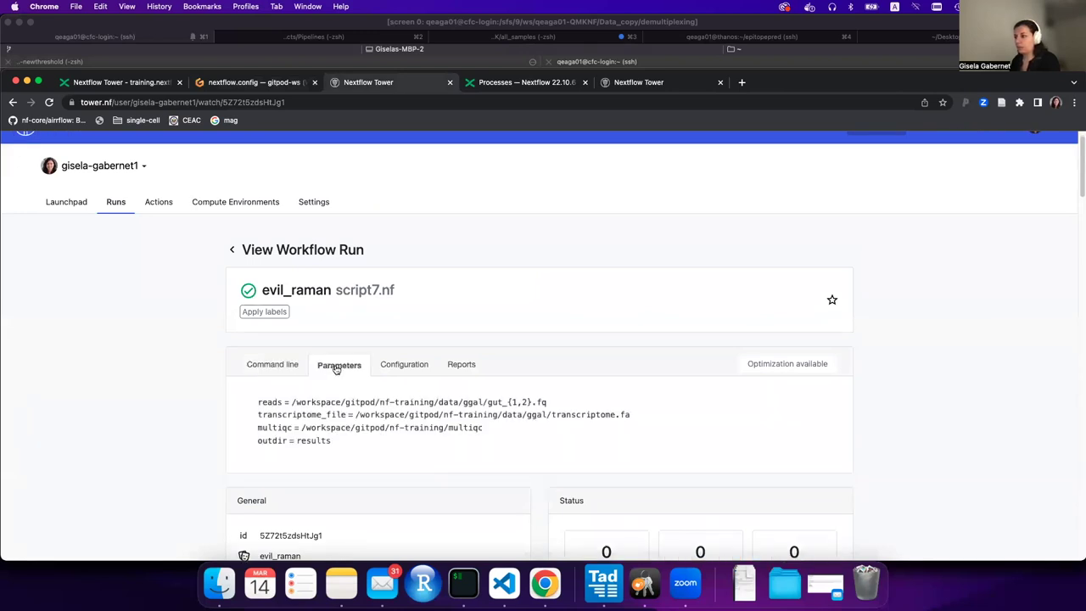
{"action": "left_click_drag", "start_coordinate": [258, 403], "coordinate": [352, 436]}
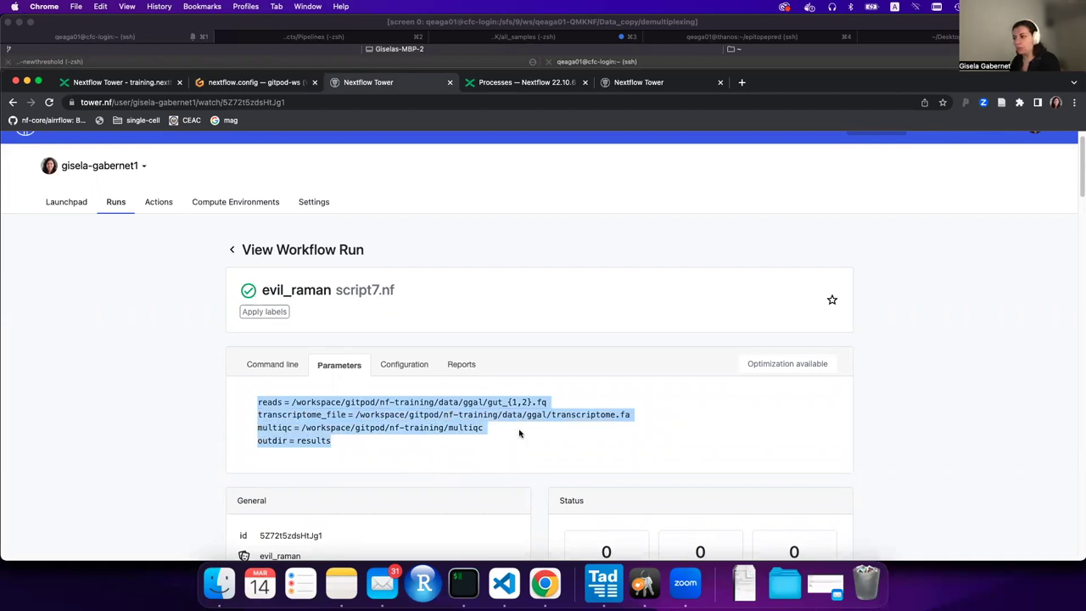
Step: Inspect the run's resolved configuration, highlighting the docker block and the tower block
{"action": "left_click", "coordinate": [397, 357]}
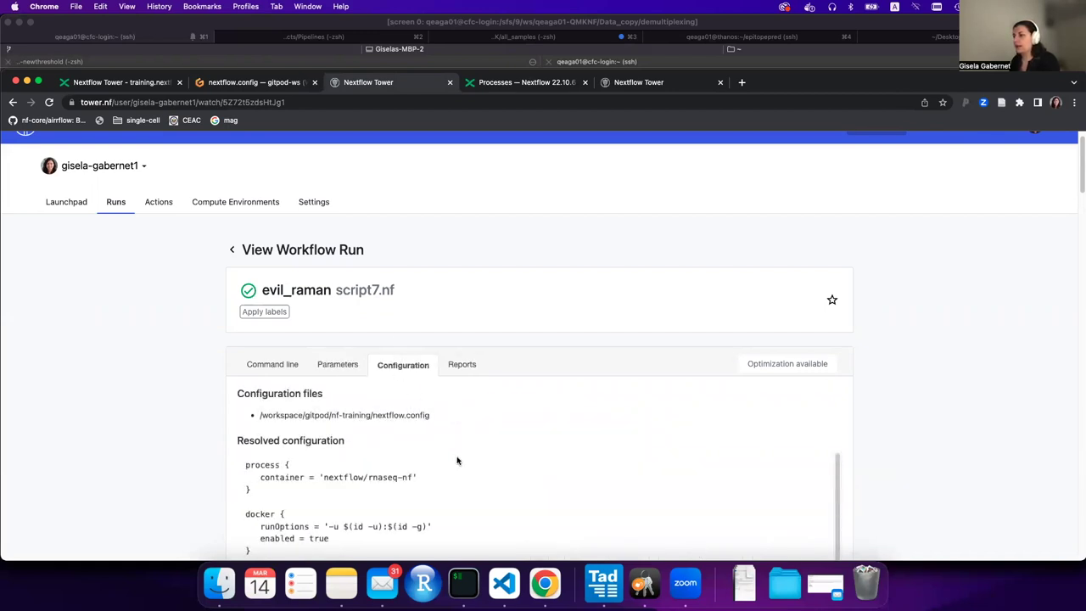
{"action": "scroll", "coordinate": [456, 460], "scroll_direction": "down", "scroll_amount": 1}
{"action": "scroll", "coordinate": [161, 439], "scroll_direction": "up", "scroll_amount": 1}
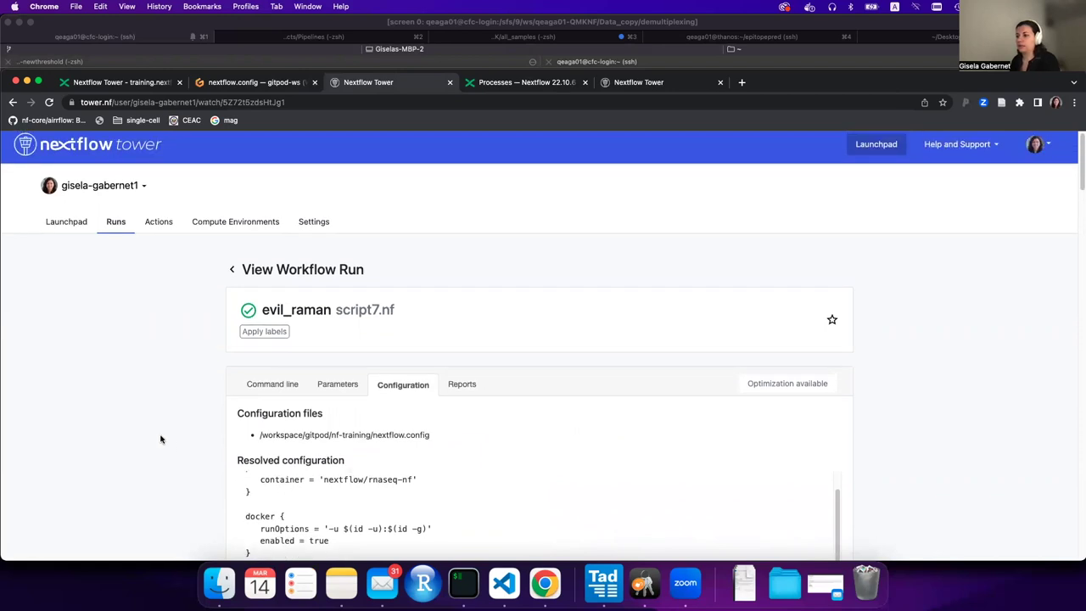
{"action": "scroll", "coordinate": [161, 439], "scroll_direction": "down", "scroll_amount": 4}
{"action": "left_click_drag", "start_coordinate": [244, 335], "coordinate": [258, 376]}
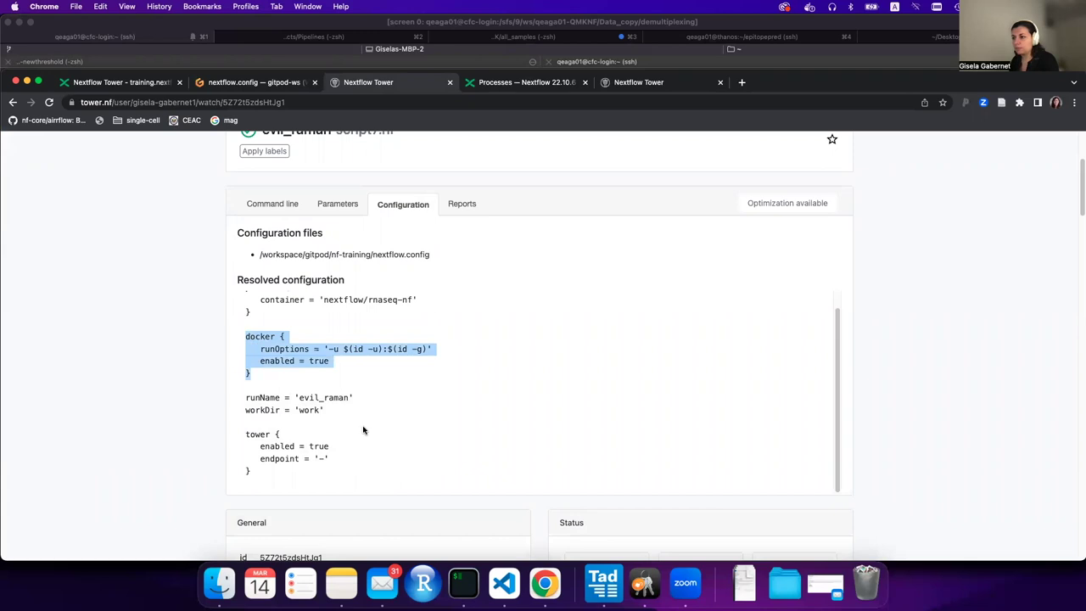
{"action": "scroll", "coordinate": [360, 432], "scroll_direction": "up", "scroll_amount": 2}
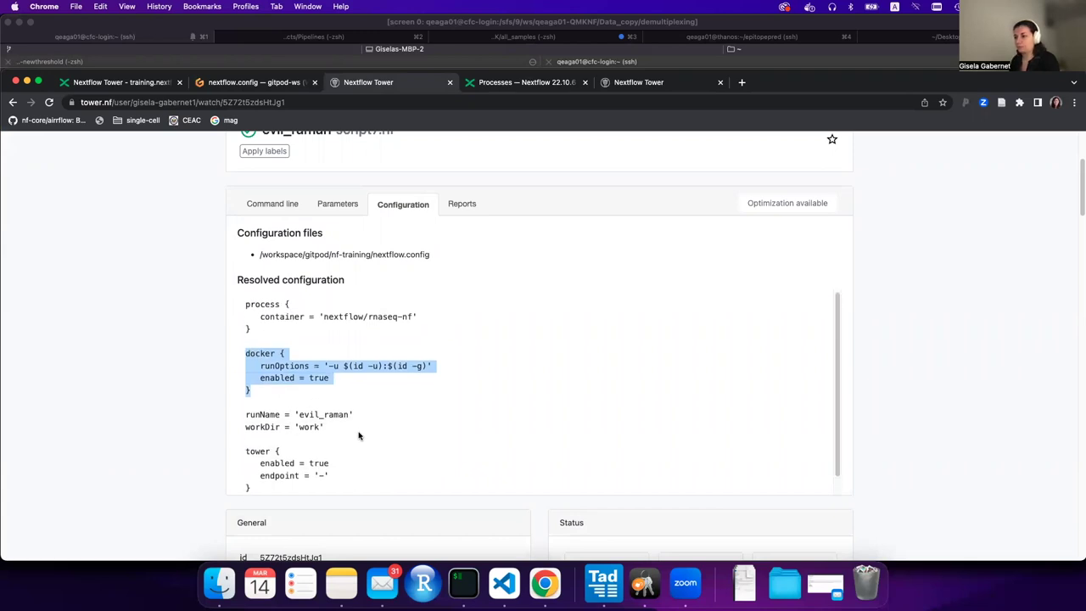
{"action": "scroll", "coordinate": [359, 436], "scroll_direction": "down", "scroll_amount": 2}
{"action": "left_click", "coordinate": [252, 432]}
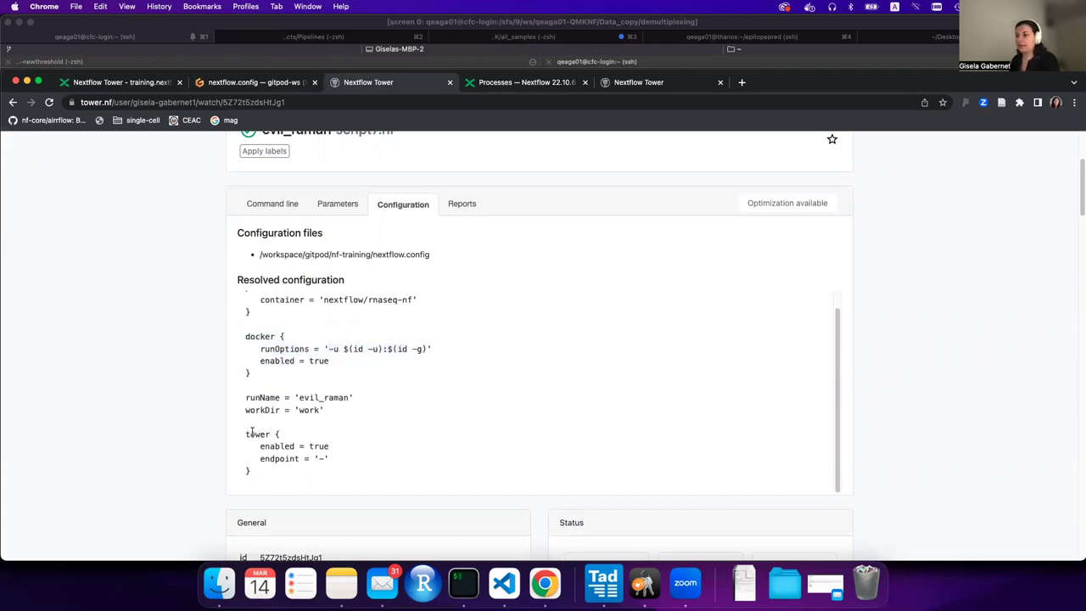
{"action": "left_click_drag", "start_coordinate": [245, 434], "coordinate": [254, 473]}
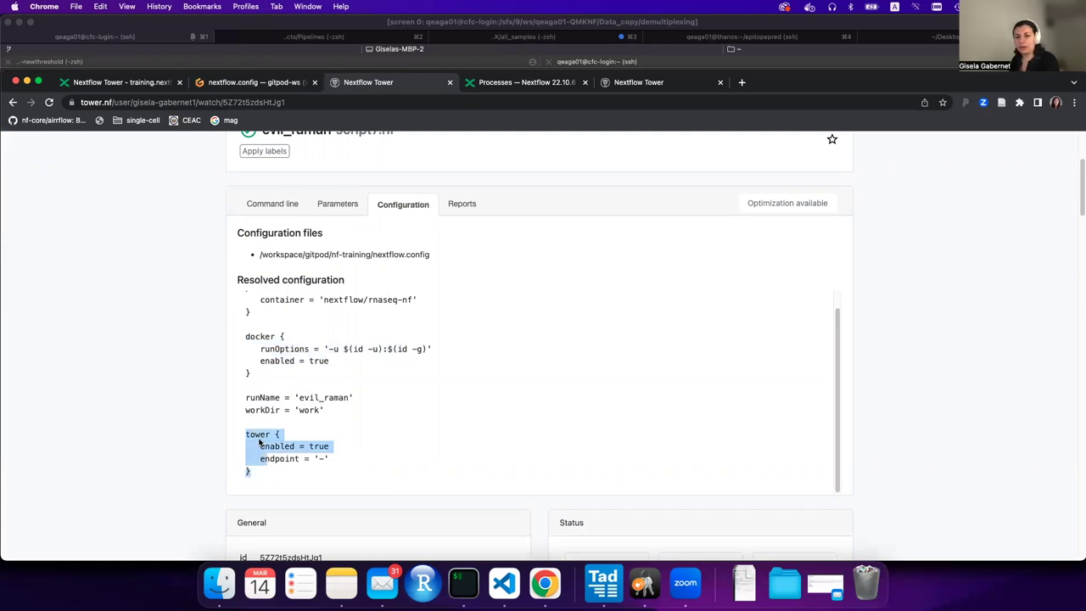
{"action": "double_click", "coordinate": [255, 434]}
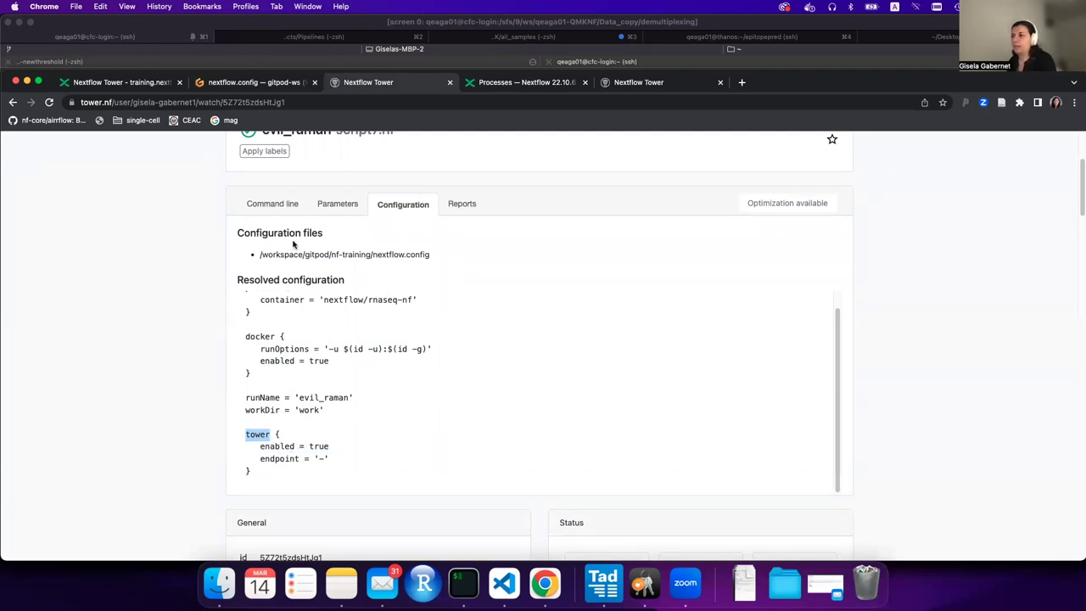
Step: Compare the -with-tower option in the launch command with the tower enabled = true setting in the resolved configuration
{"action": "left_click", "coordinate": [269, 210]}
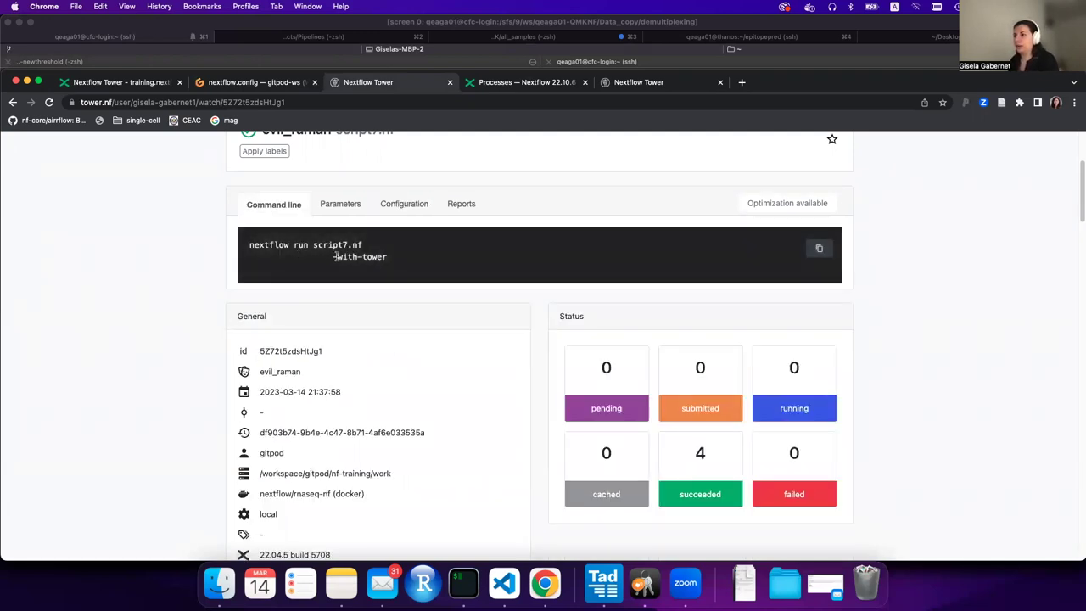
{"action": "left_click_drag", "start_coordinate": [335, 256], "coordinate": [395, 262]}
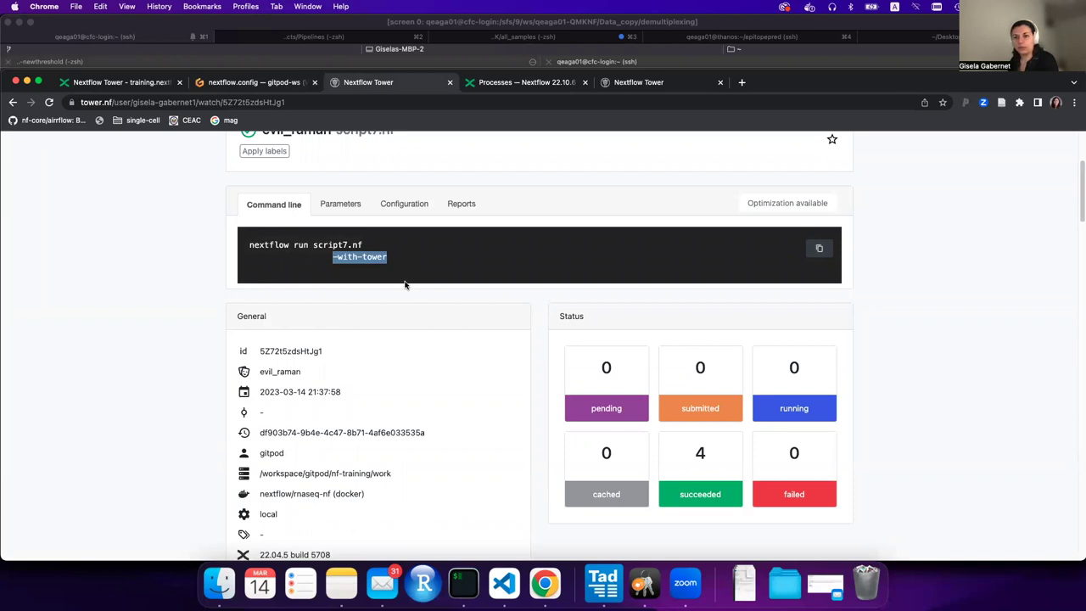
{"action": "left_click", "coordinate": [399, 205]}
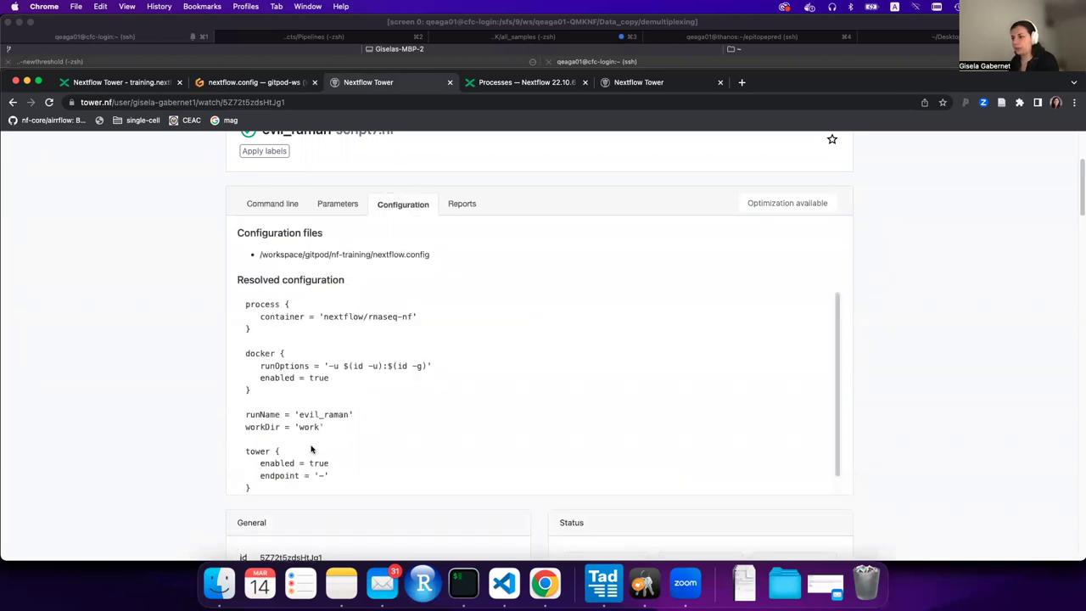
{"action": "left_click_drag", "start_coordinate": [245, 452], "coordinate": [345, 459]}
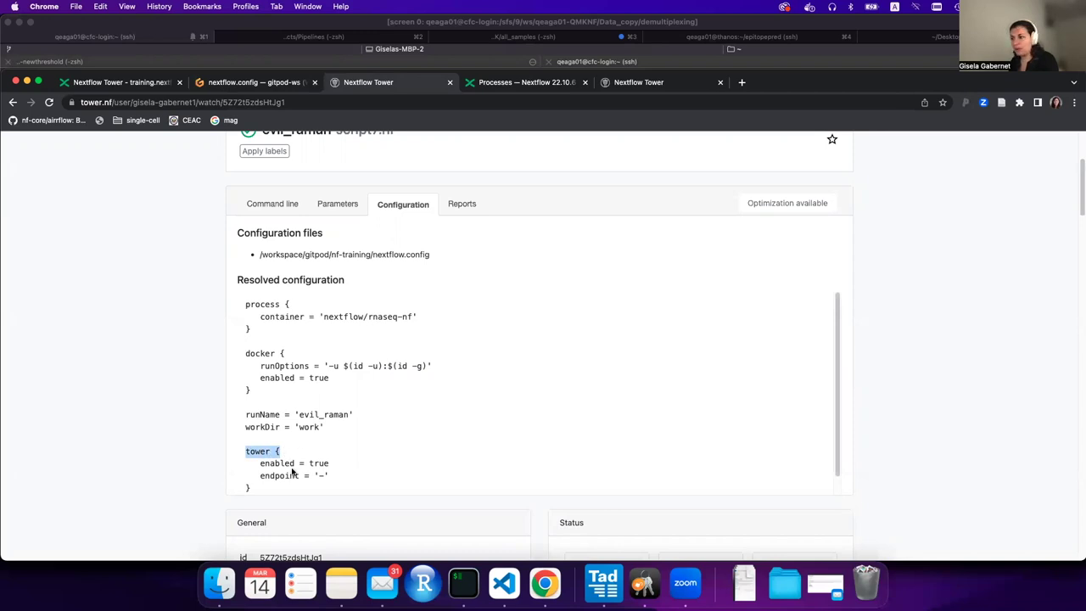
{"action": "left_click_drag", "start_coordinate": [260, 465], "coordinate": [336, 465]}
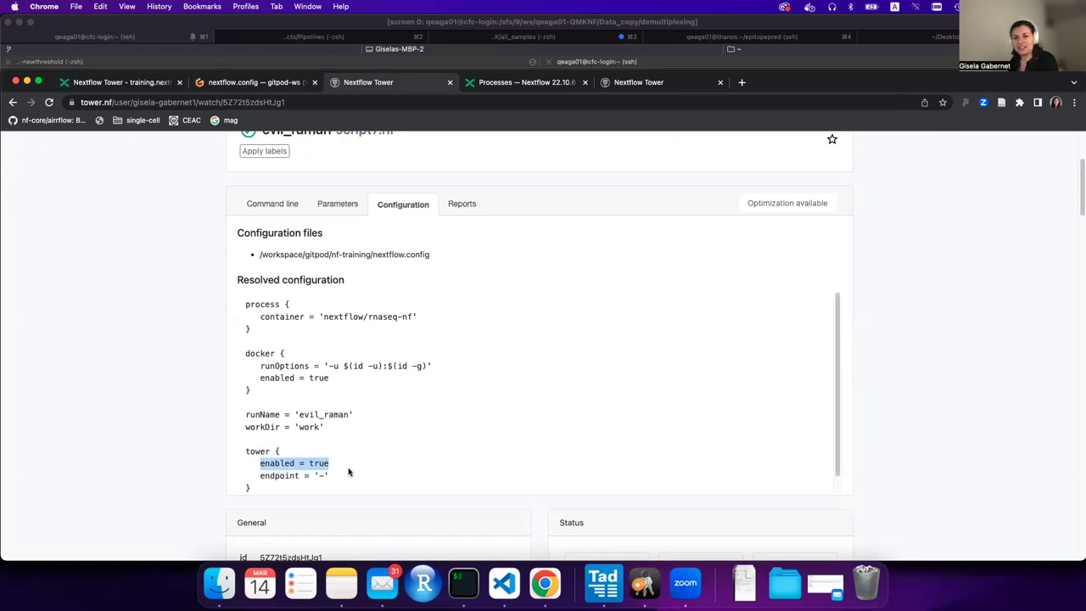
{"action": "left_click_drag", "start_coordinate": [245, 451], "coordinate": [366, 471]}
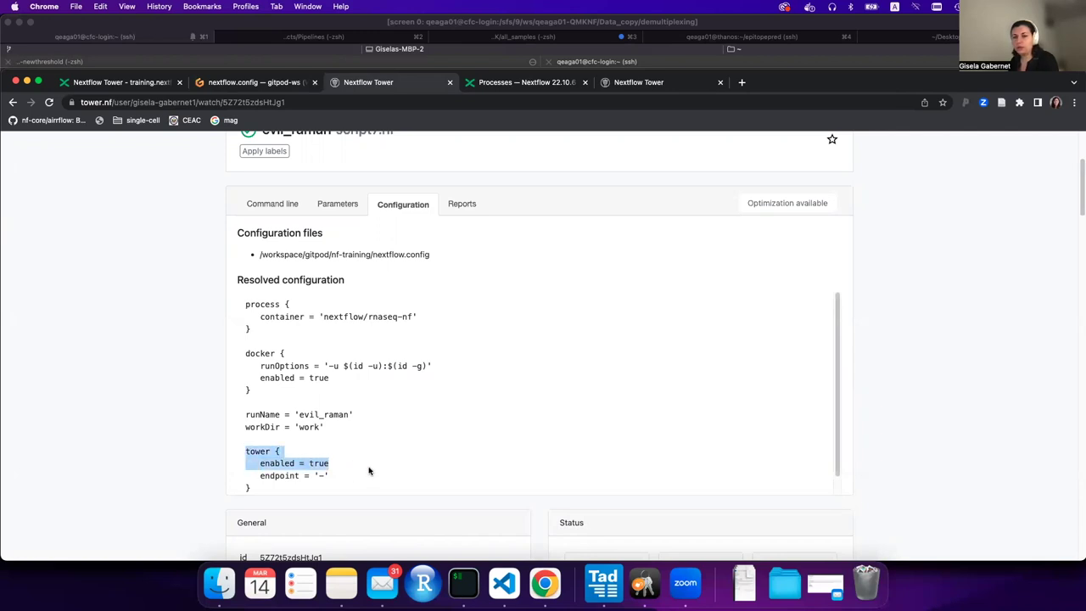
Step: Check the run's reports, and review its general details and task status
{"action": "scroll", "coordinate": [376, 466], "scroll_direction": "up", "scroll_amount": 3}
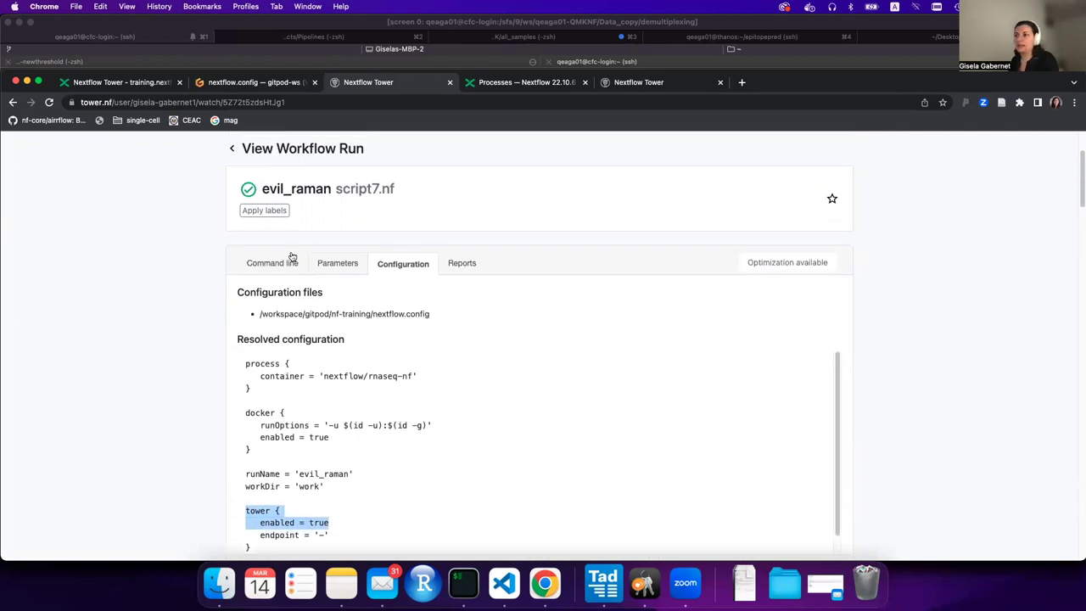
{"action": "left_click", "coordinate": [458, 265]}
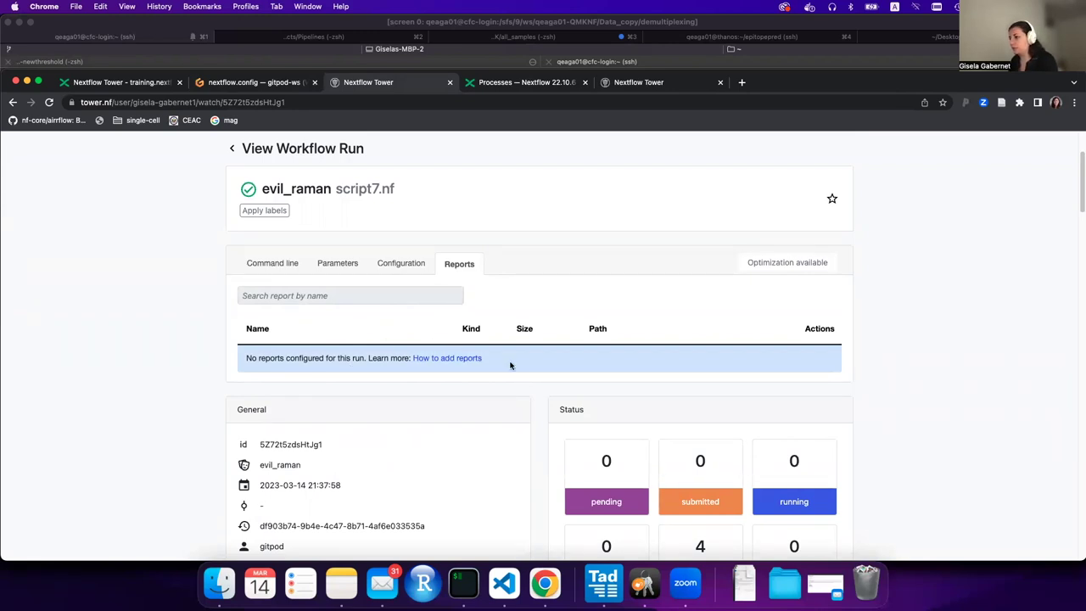
{"action": "scroll", "coordinate": [510, 365], "scroll_direction": "down", "scroll_amount": 1}
{"action": "scroll", "coordinate": [510, 365], "scroll_direction": "down", "scroll_amount": 5}
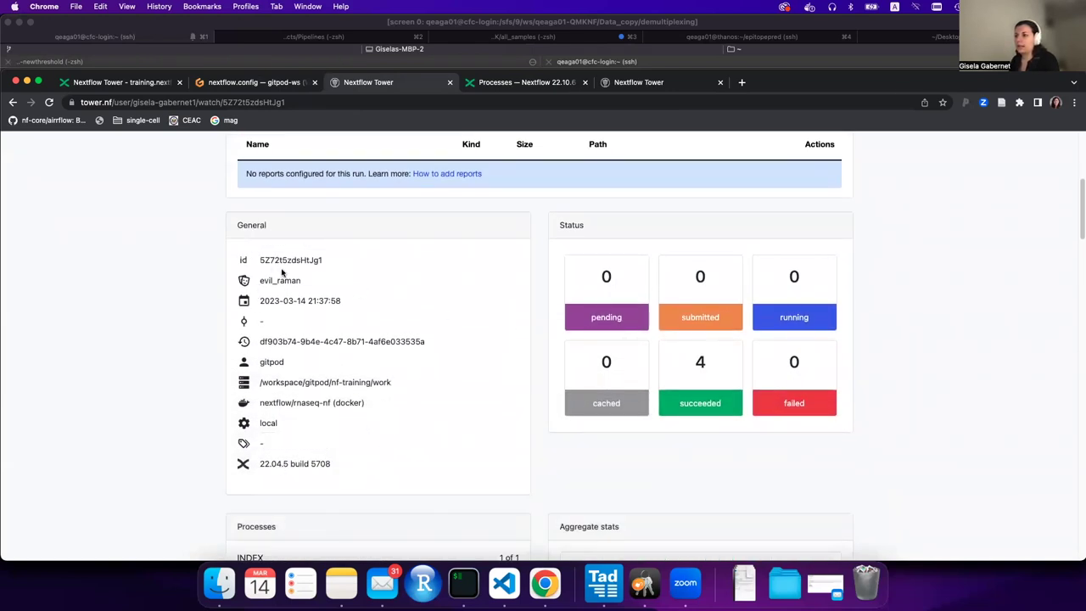
Step: Highlight the run's id, name, start date and work directory in its general details
{"action": "left_click_drag", "start_coordinate": [259, 259], "coordinate": [337, 264]}
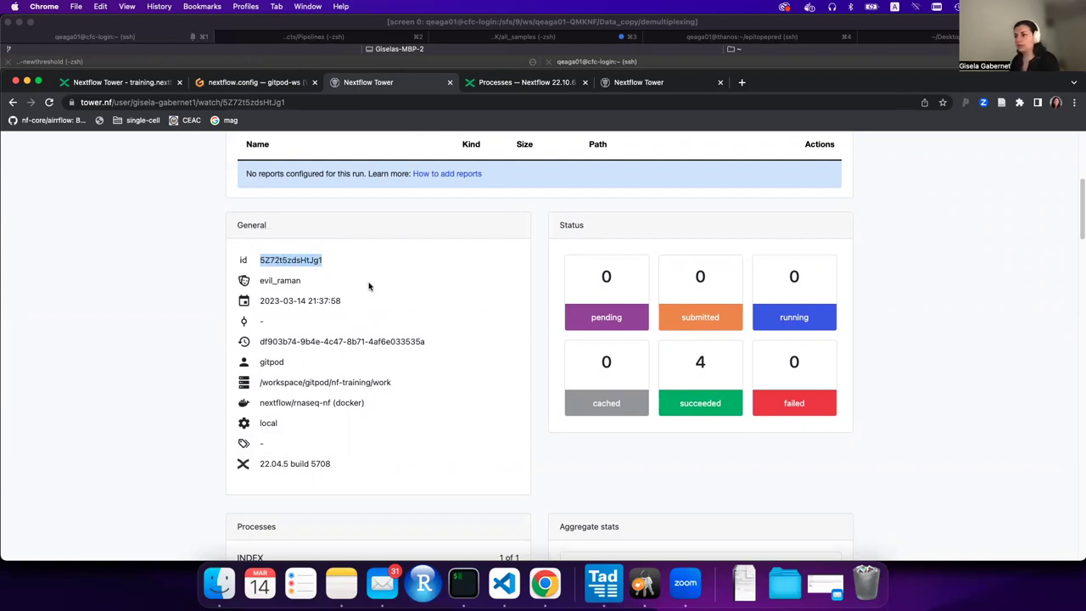
{"action": "double_click", "coordinate": [285, 280]}
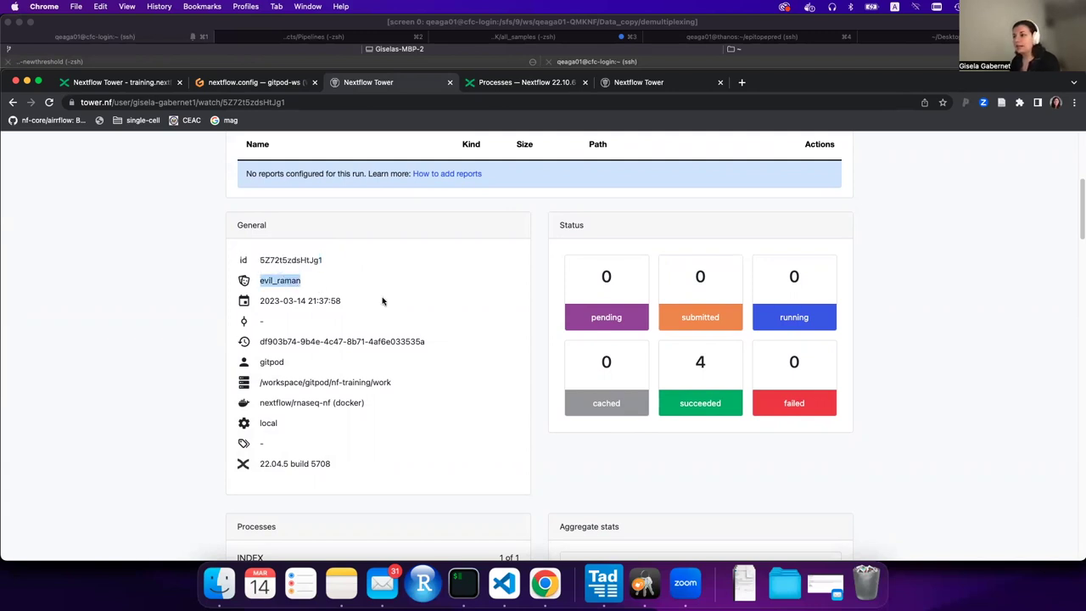
{"action": "left_click_drag", "start_coordinate": [259, 301], "coordinate": [374, 307]}
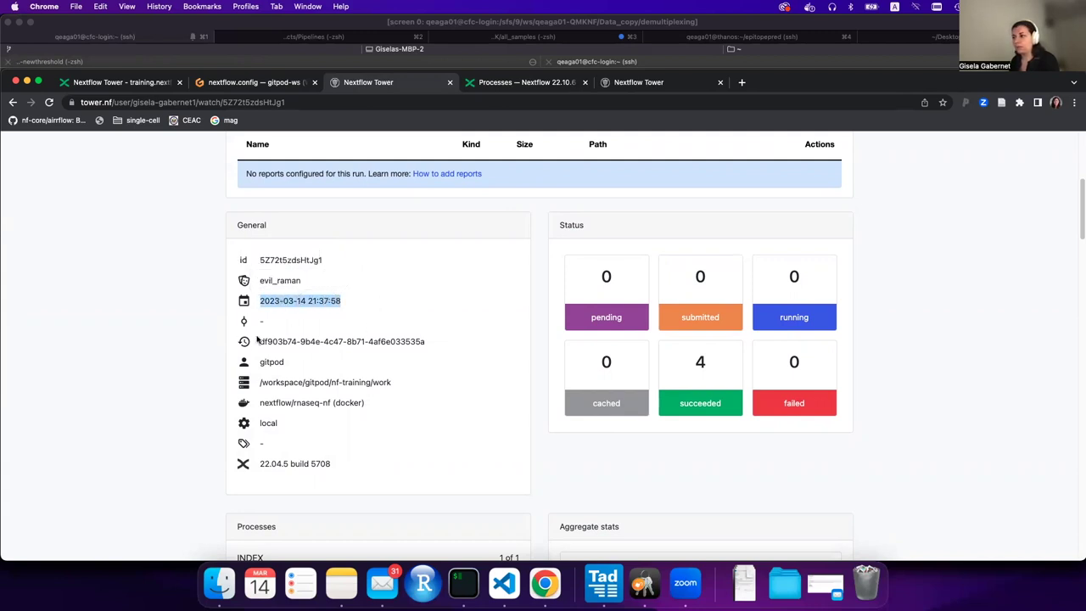
{"action": "scroll", "coordinate": [331, 364], "scroll_direction": "down", "scroll_amount": 1}
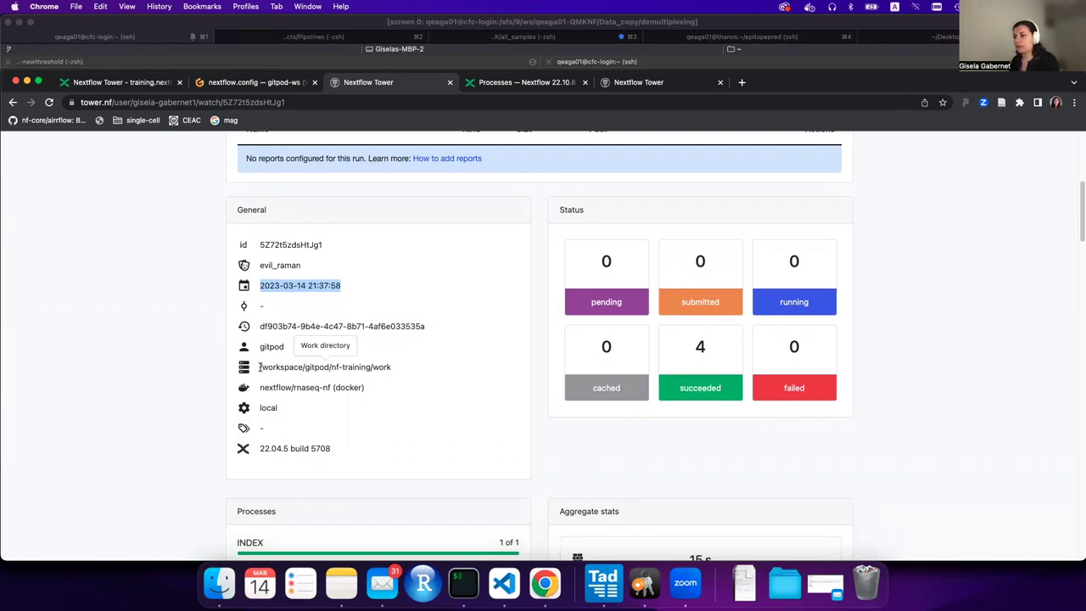
{"action": "left_click_drag", "start_coordinate": [260, 367], "coordinate": [393, 367]}
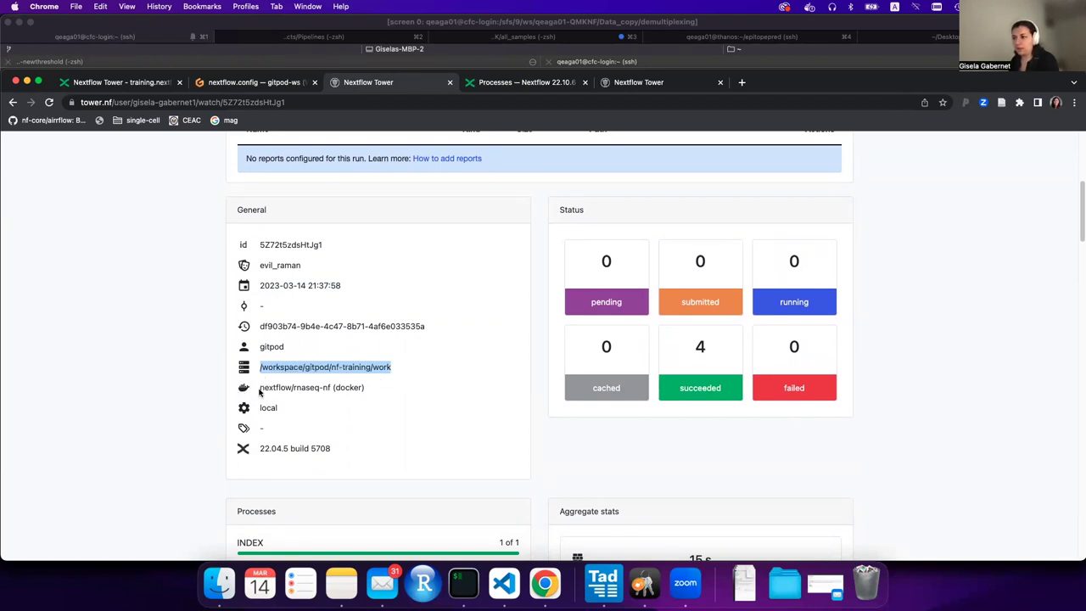
Step: Highlight the run's container image and container engine, and check its executor and Nextflow version
{"action": "left_click_drag", "start_coordinate": [259, 387], "coordinate": [365, 386]}
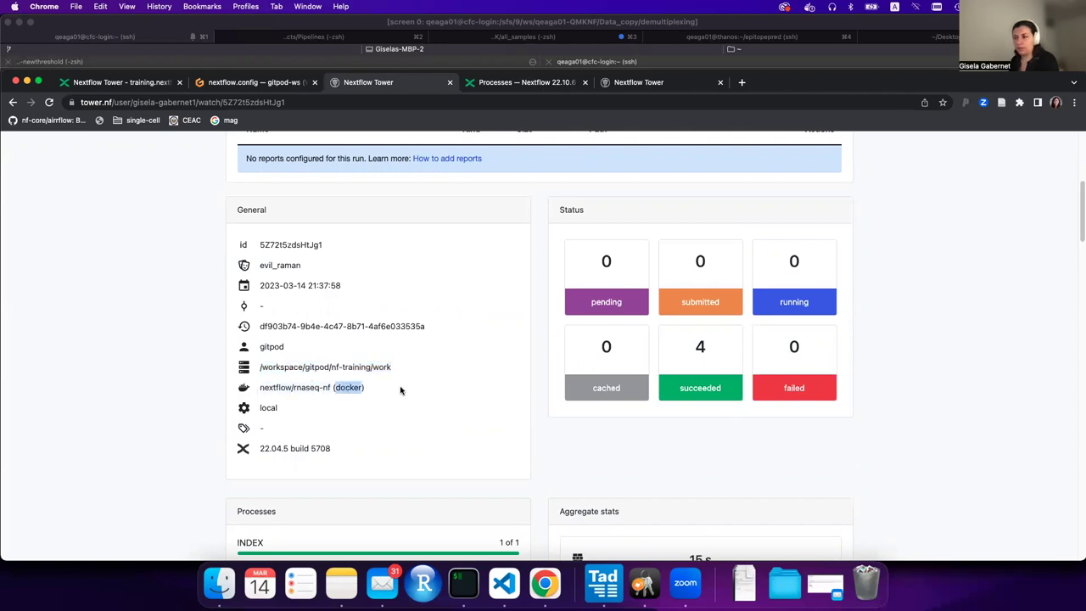
{"action": "left_click", "coordinate": [295, 387]}
{"action": "left_click_drag", "start_coordinate": [330, 387], "coordinate": [267, 386]}
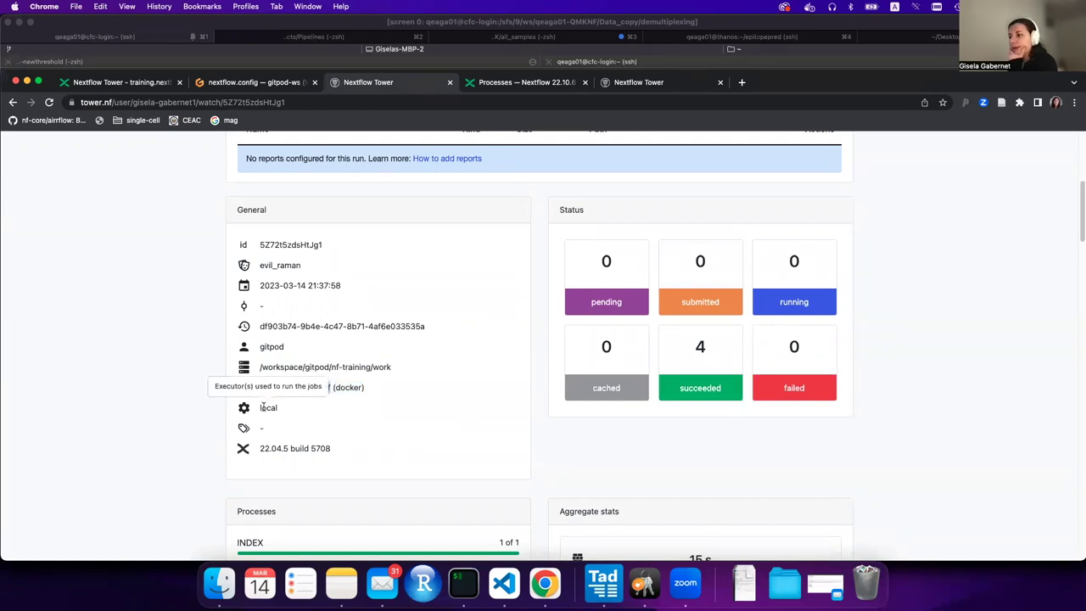
{"action": "mouse_move", "coordinate": [263, 410]}
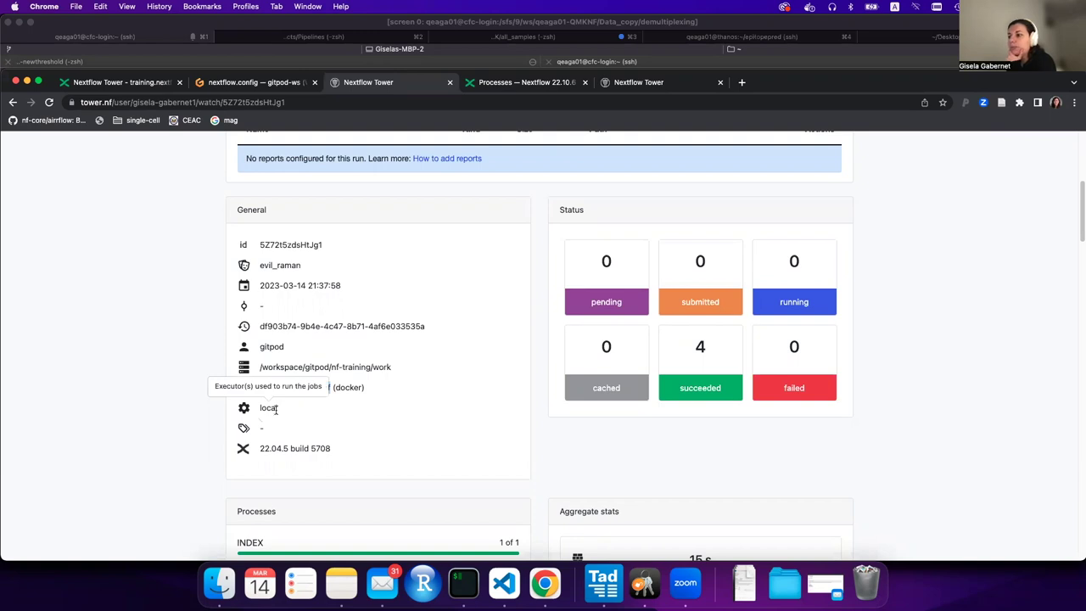
{"action": "mouse_move", "coordinate": [267, 446]}
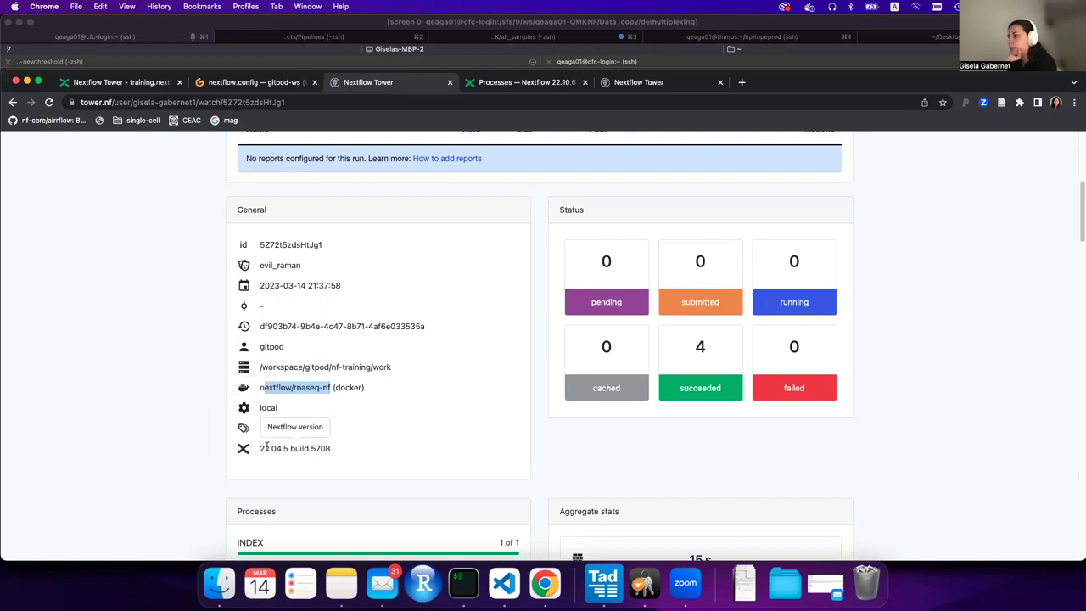
{"action": "scroll", "coordinate": [267, 447], "scroll_direction": "down", "scroll_amount": 2}
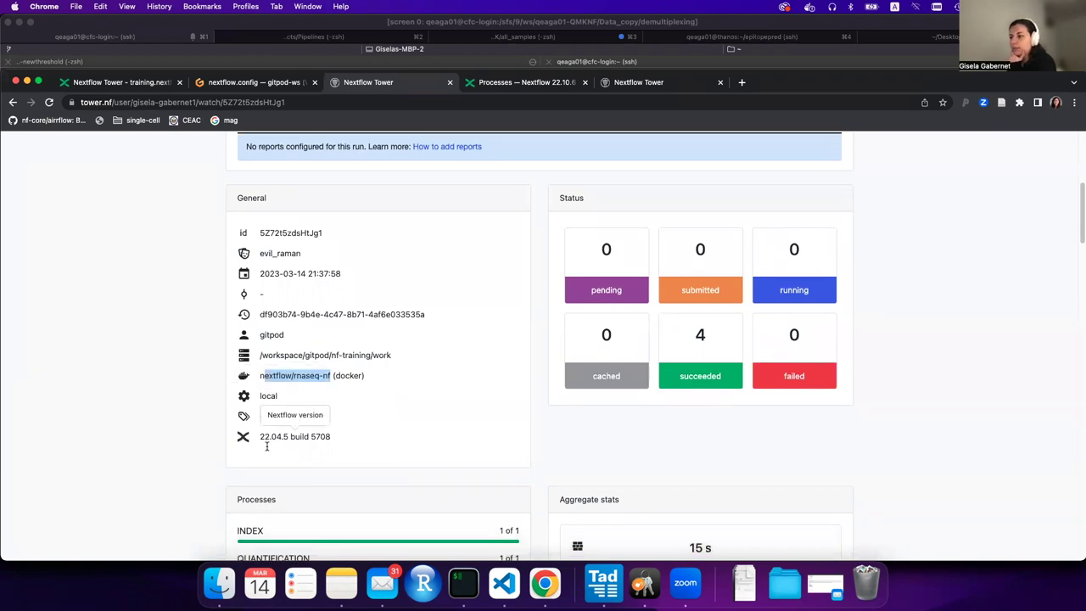
Step: Filter the run's tasks by the QUANTIFICATION process, and briefly view the details of its task
{"action": "scroll", "coordinate": [266, 450], "scroll_direction": "down", "scroll_amount": 5}
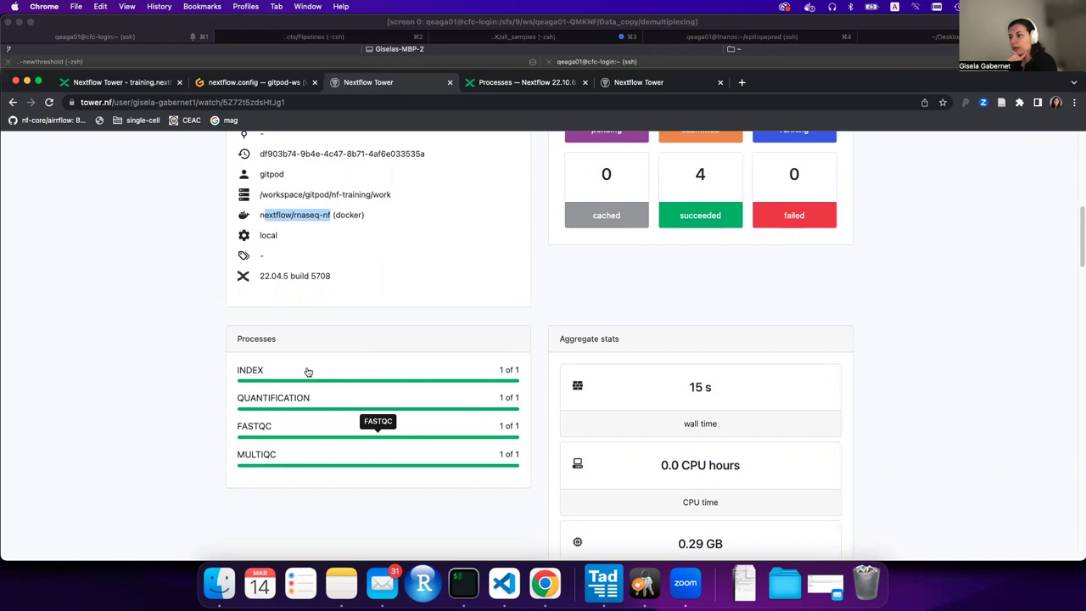
{"action": "left_click", "coordinate": [264, 399]}
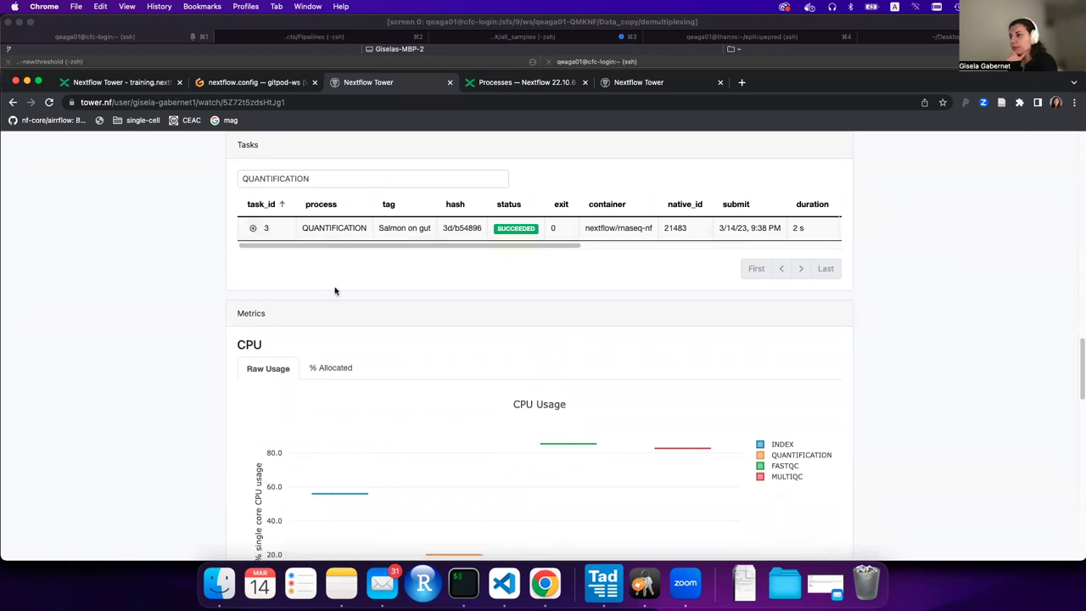
{"action": "scroll", "coordinate": [327, 291], "scroll_direction": "up", "scroll_amount": 1}
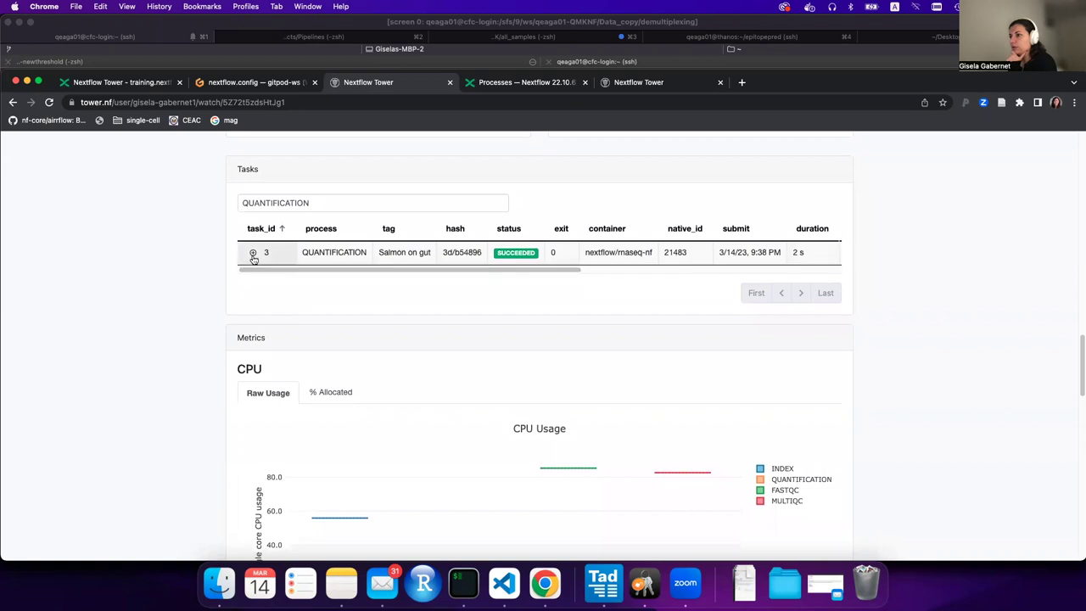
{"action": "left_click", "coordinate": [253, 254]}
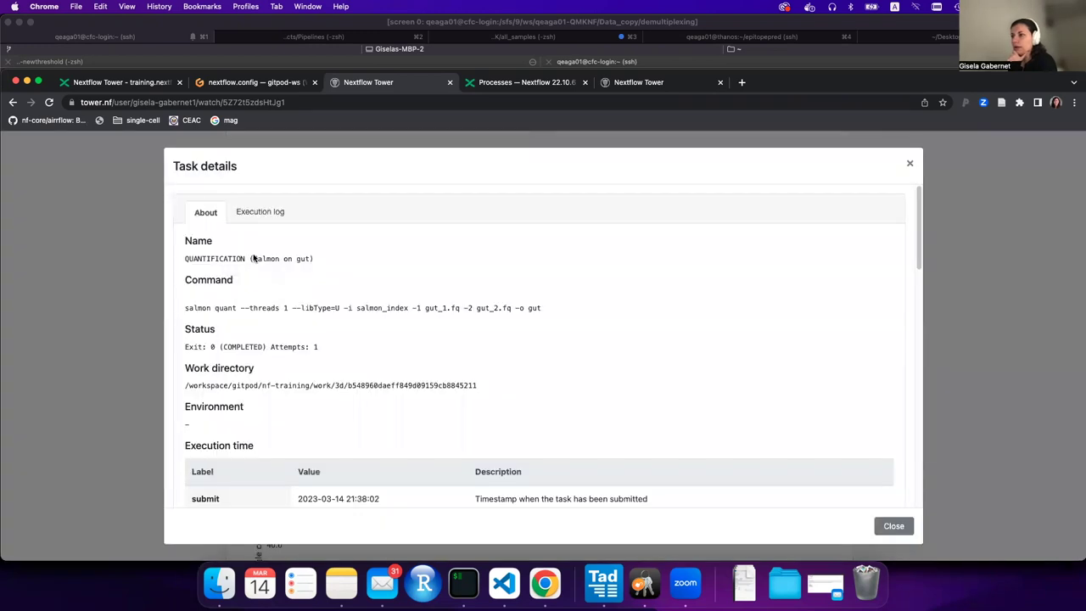
{"action": "left_click", "coordinate": [910, 163]}
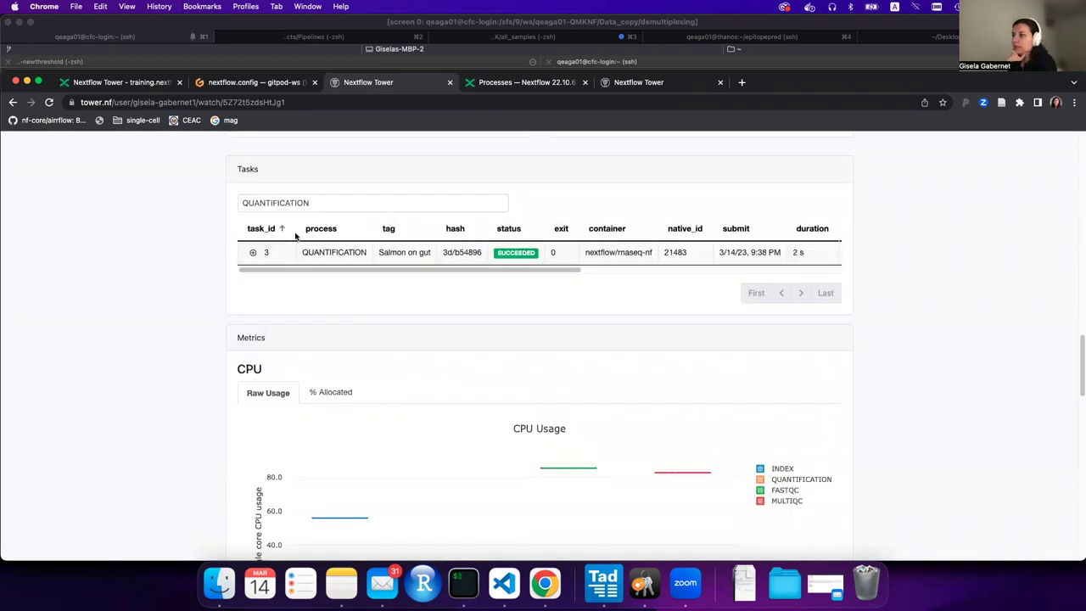
Step: Reopen the QUANTIFICATION task's details and highlight its salmon quant command, completion status and work directory
{"action": "left_click", "coordinate": [259, 253]}
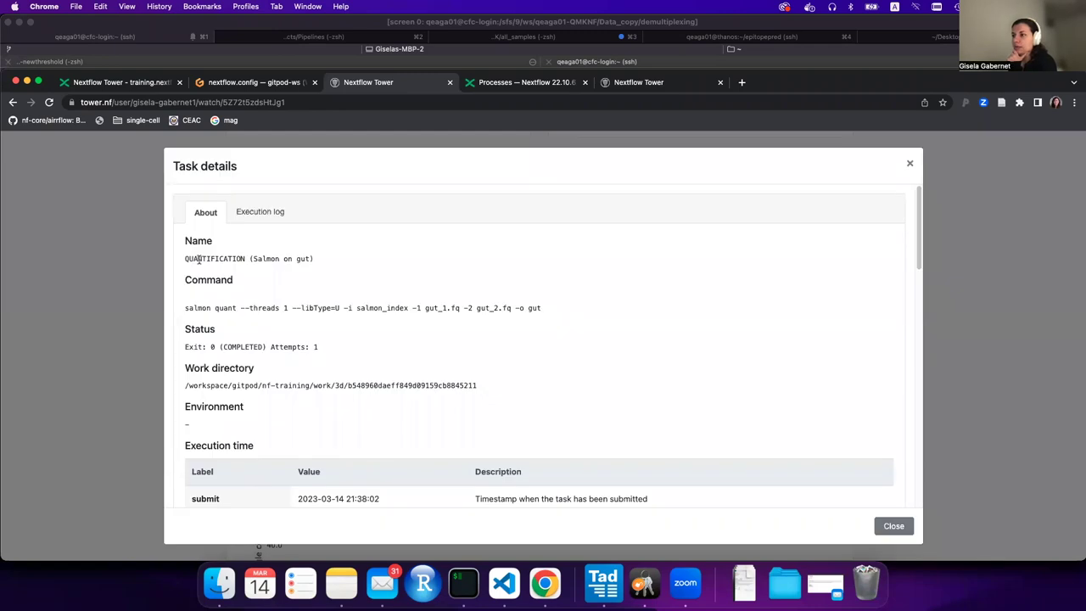
{"action": "left_click_drag", "start_coordinate": [183, 308], "coordinate": [219, 309]}
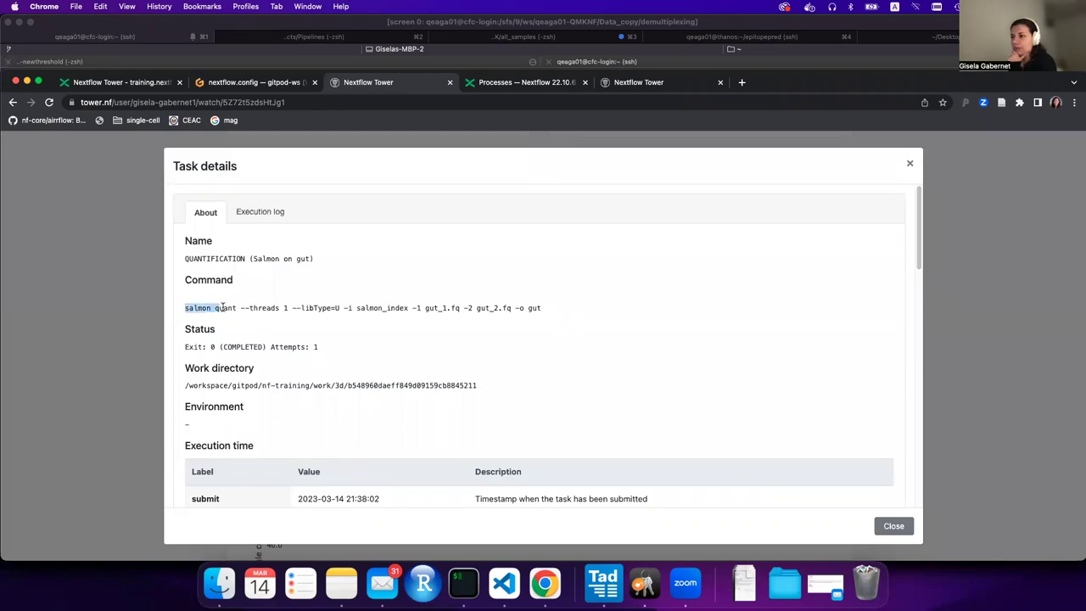
{"action": "scroll", "coordinate": [344, 332], "scroll_direction": "down", "scroll_amount": 2}
{"action": "scroll", "coordinate": [345, 334], "scroll_direction": "up", "scroll_amount": 2}
{"action": "triple_click", "coordinate": [229, 307]}
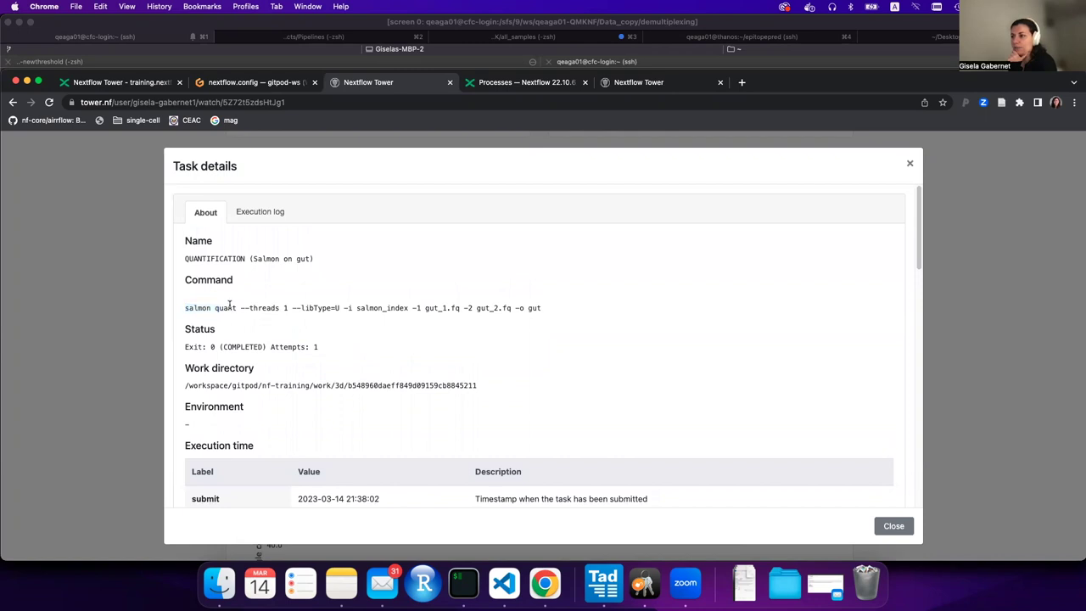
{"action": "triple_click", "coordinate": [210, 347]}
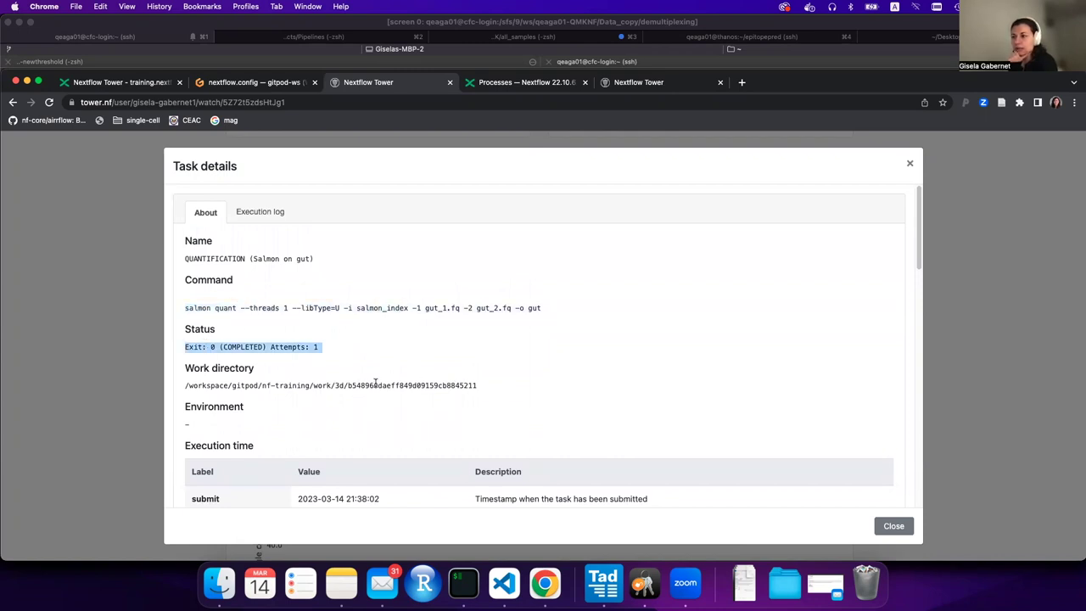
{"action": "double_click", "coordinate": [241, 347]}
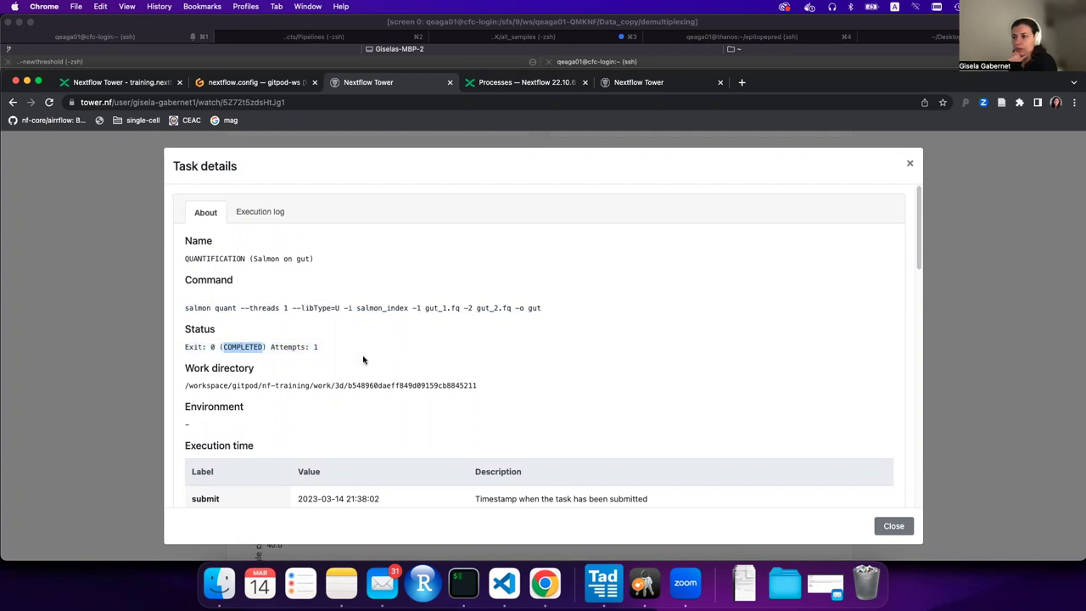
{"action": "scroll", "coordinate": [370, 356], "scroll_direction": "down", "scroll_amount": 1}
{"action": "triple_click", "coordinate": [258, 367]}
Step: Review the QUANTIFICATION task's execution times, requested resources and resource usage, and close its details
{"action": "scroll", "coordinate": [521, 394], "scroll_direction": "down", "scroll_amount": 3}
{"action": "scroll", "coordinate": [521, 394], "scroll_direction": "down", "scroll_amount": 12}
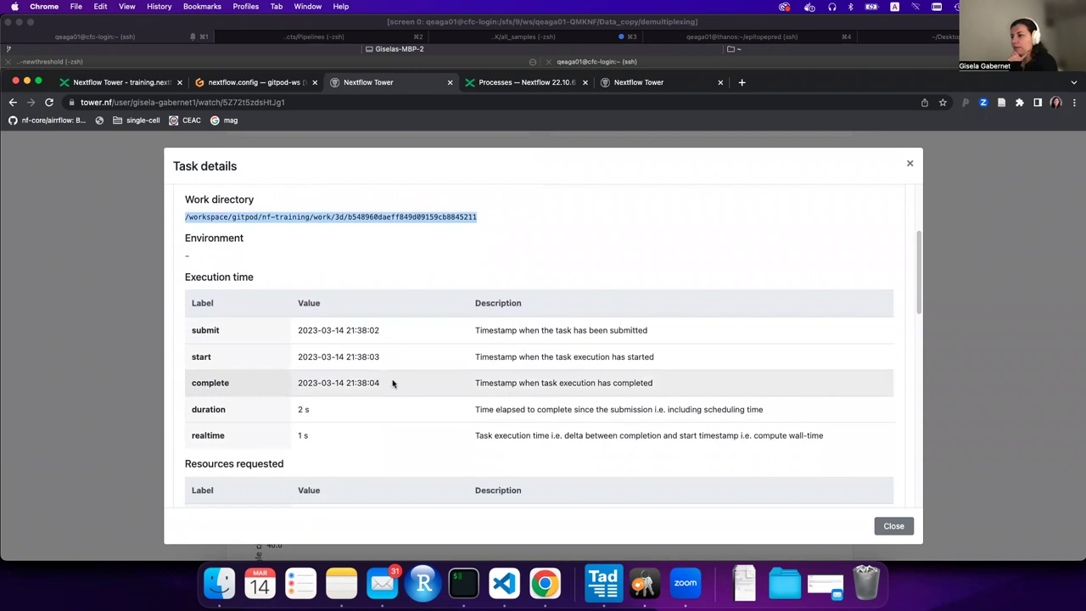
{"action": "scroll", "coordinate": [356, 439], "scroll_direction": "down", "scroll_amount": 5}
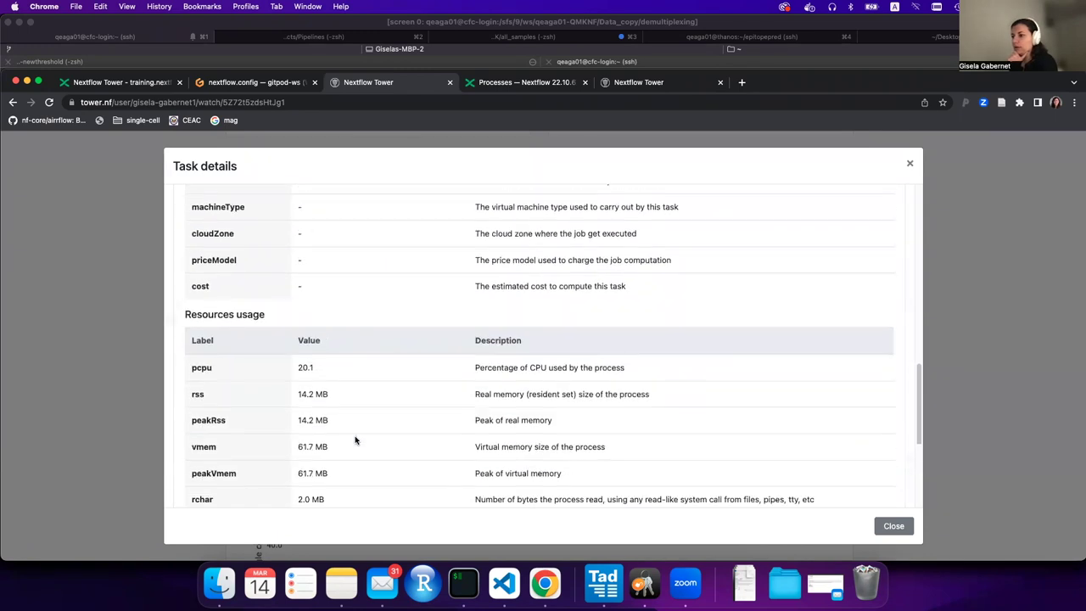
{"action": "scroll", "coordinate": [356, 439], "scroll_direction": "up", "scroll_amount": 5}
{"action": "scroll", "coordinate": [356, 440], "scroll_direction": "up", "scroll_amount": 2}
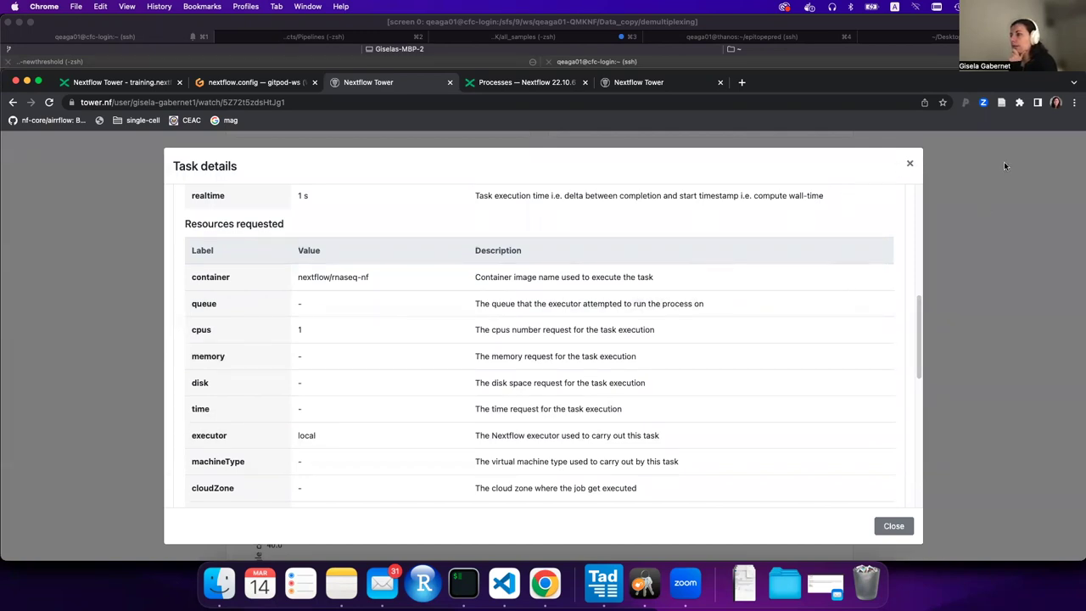
{"action": "left_click", "coordinate": [903, 171]}
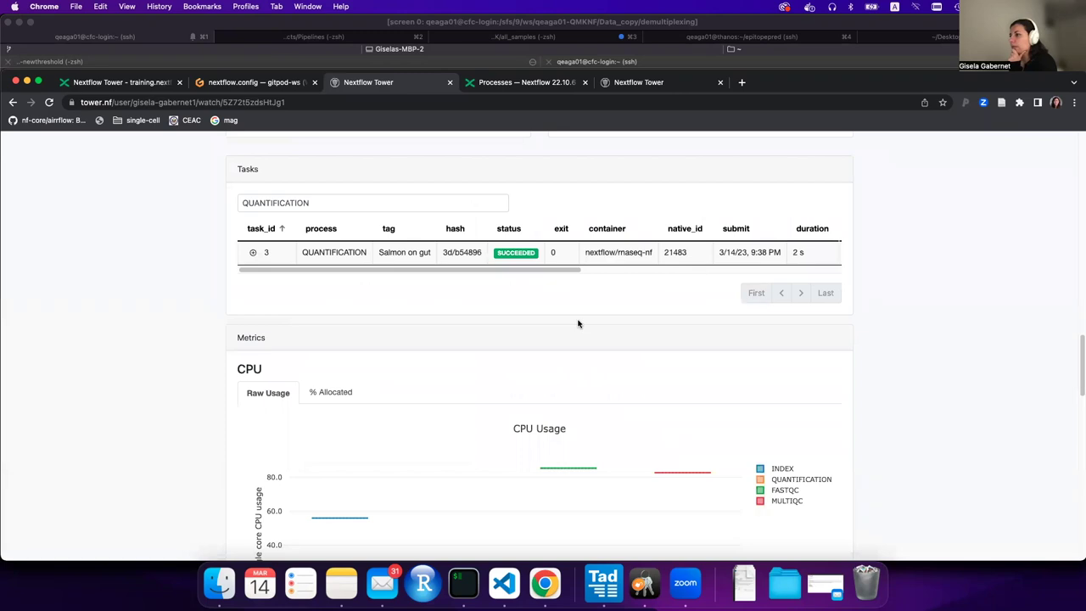
Step: Highlight the CPU heading in the run's metrics and examine the CPU usage of each process
{"action": "scroll", "coordinate": [578, 323], "scroll_direction": "down", "scroll_amount": 4}
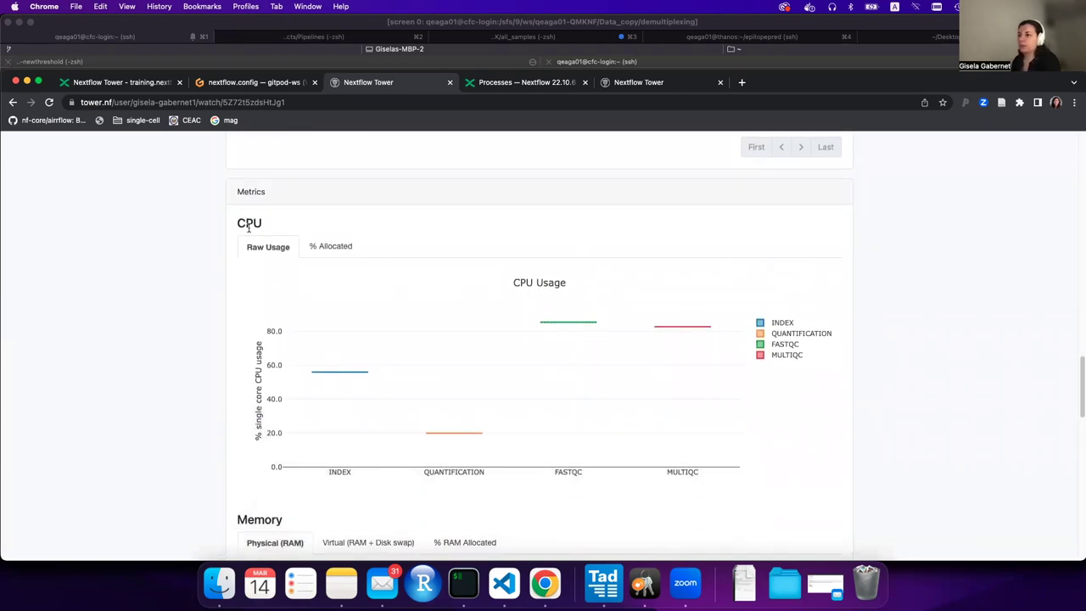
{"action": "left_click_drag", "start_coordinate": [238, 219], "coordinate": [275, 224]}
{"action": "scroll", "coordinate": [319, 239], "scroll_direction": "down", "scroll_amount": 5}
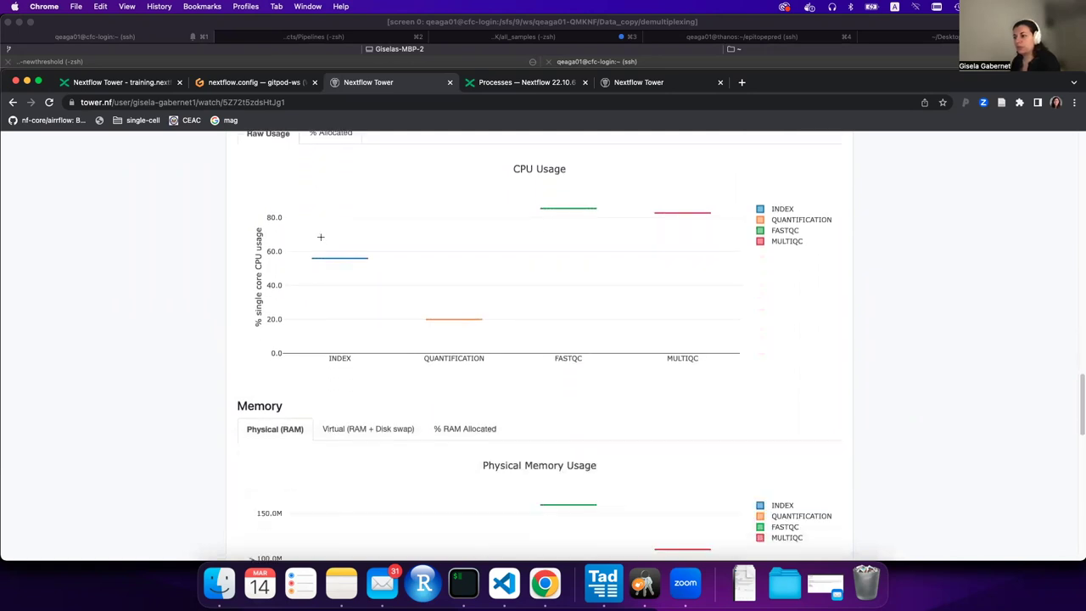
{"action": "scroll", "coordinate": [321, 237], "scroll_direction": "down", "scroll_amount": 5}
{"action": "scroll", "coordinate": [321, 237], "scroll_direction": "up", "scroll_amount": 10}
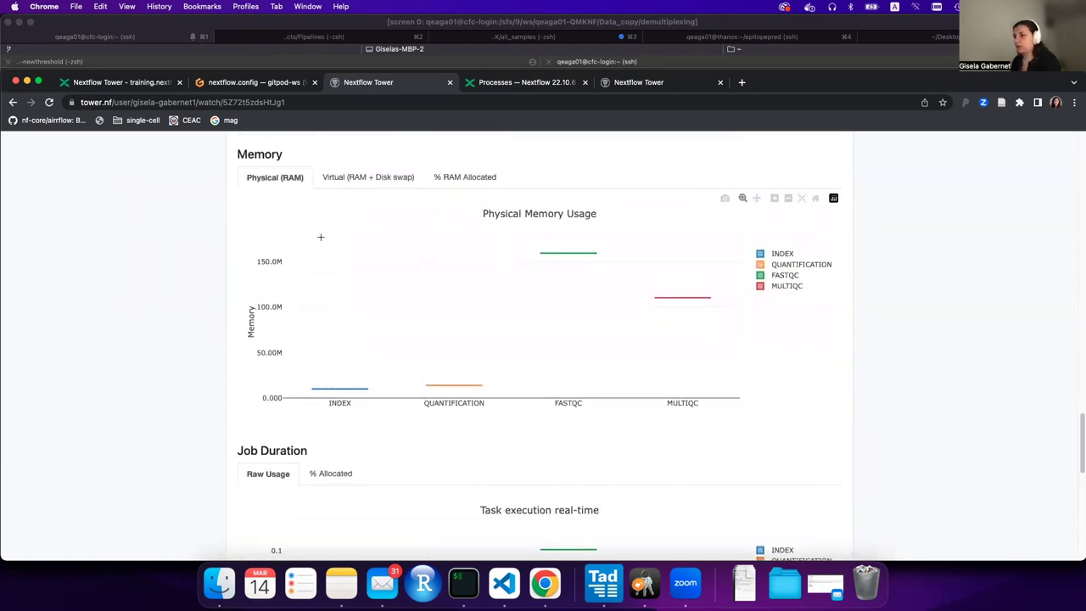
{"action": "scroll", "coordinate": [320, 237], "scroll_direction": "up", "scroll_amount": 1}
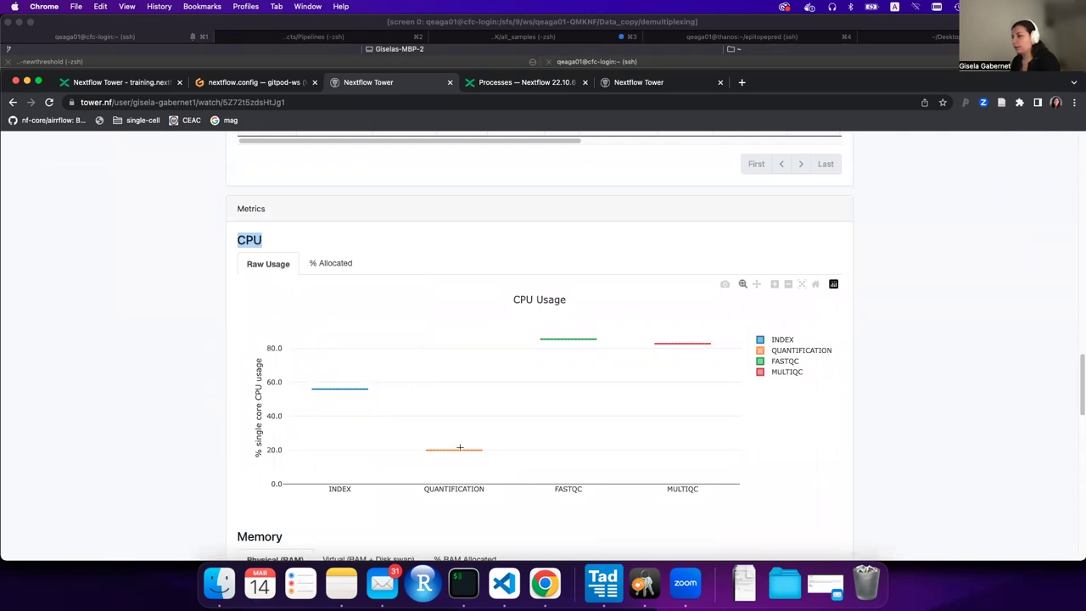
Step: Review the physical memory usage, job duration and I/O charts for the run's processes
{"action": "scroll", "coordinate": [730, 484], "scroll_direction": "down", "scroll_amount": 2}
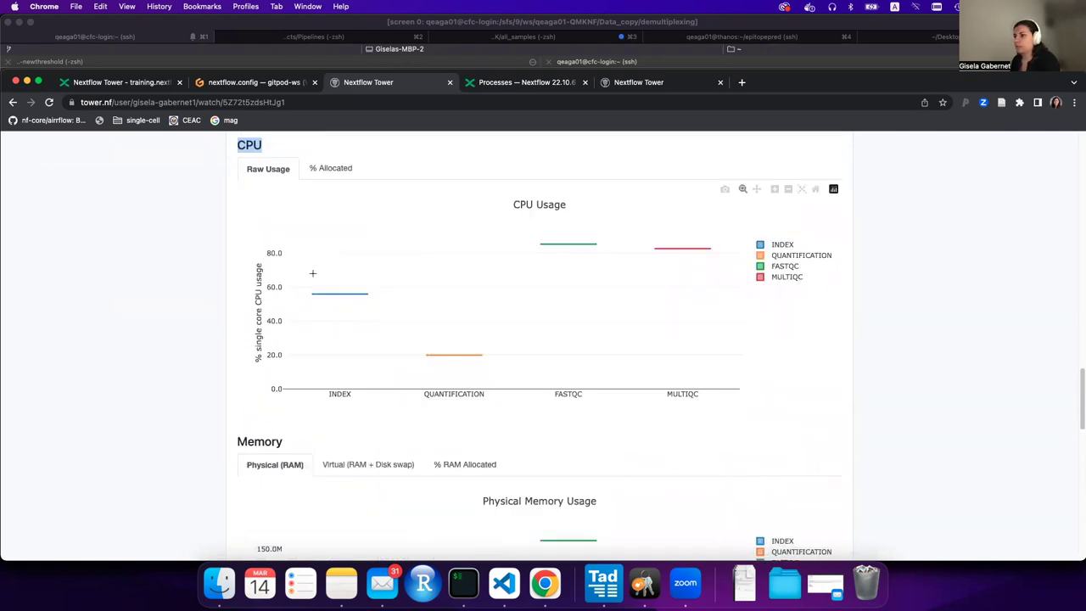
{"action": "scroll", "coordinate": [555, 405], "scroll_direction": "down", "scroll_amount": 10}
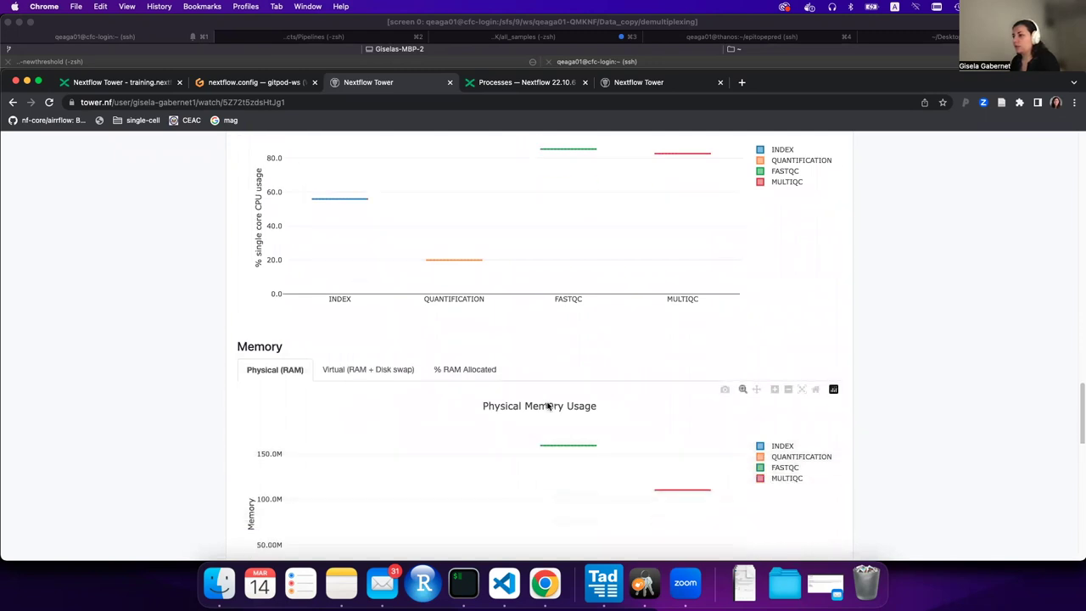
{"action": "scroll", "coordinate": [546, 401], "scroll_direction": "down", "scroll_amount": 2}
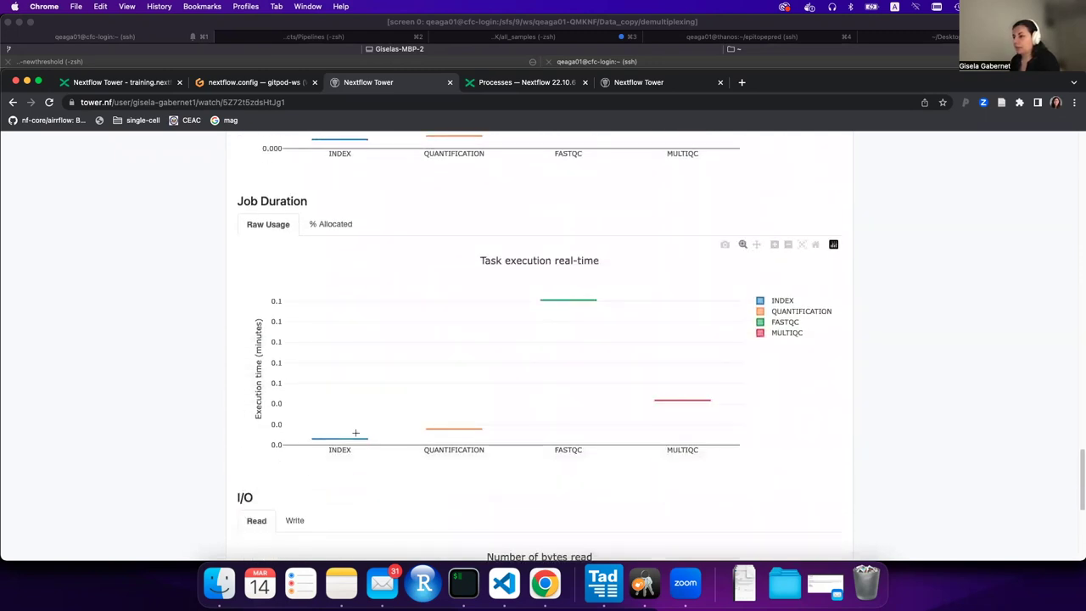
{"action": "scroll", "coordinate": [684, 395], "scroll_direction": "down", "scroll_amount": 2}
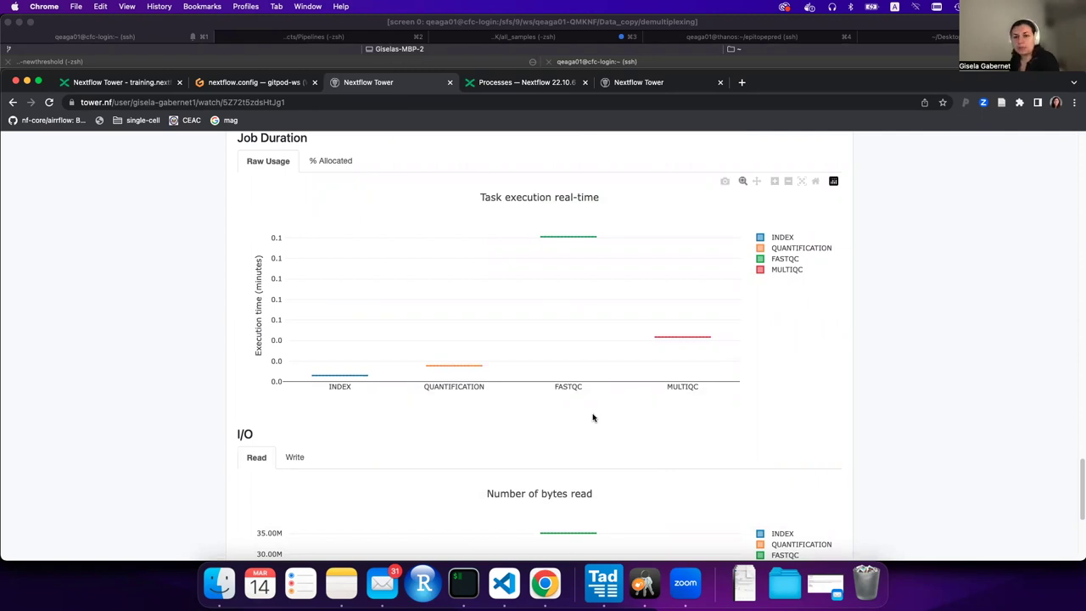
{"action": "scroll", "coordinate": [593, 417], "scroll_direction": "up", "scroll_amount": 5}
{"action": "scroll", "coordinate": [591, 411], "scroll_direction": "down", "scroll_amount": 8}
{"action": "scroll", "coordinate": [592, 414], "scroll_direction": "down", "scroll_amount": 2}
Step: Return to the overview at the start of the workflow run page
{"action": "scroll", "coordinate": [592, 415], "scroll_direction": "up", "scroll_amount": 15}
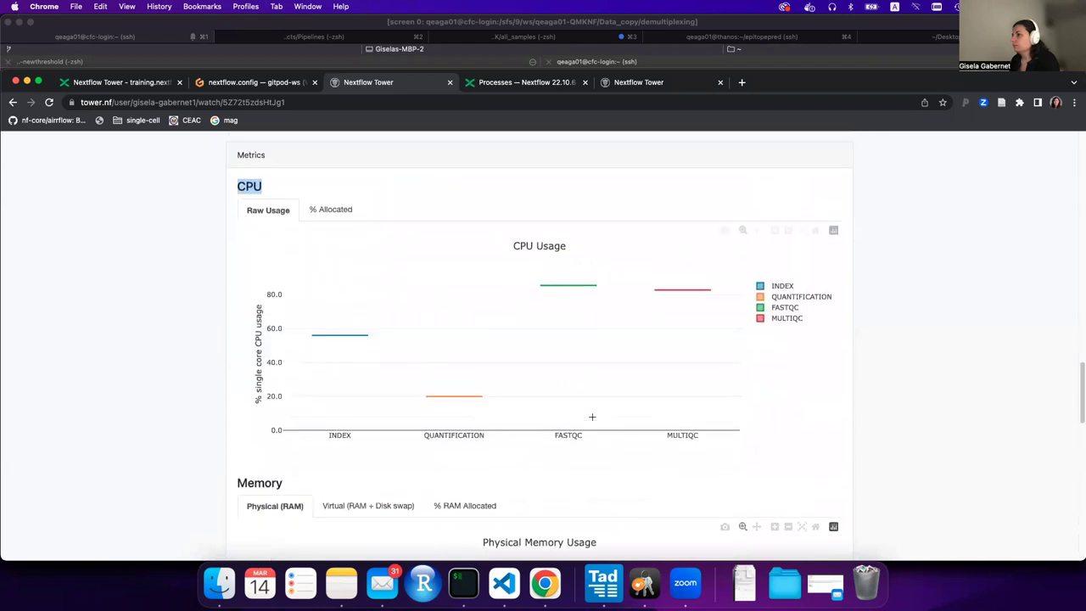
{"action": "scroll", "coordinate": [592, 417], "scroll_direction": "up", "scroll_amount": 10}
{"action": "scroll", "coordinate": [592, 422], "scroll_direction": "up", "scroll_amount": 12}
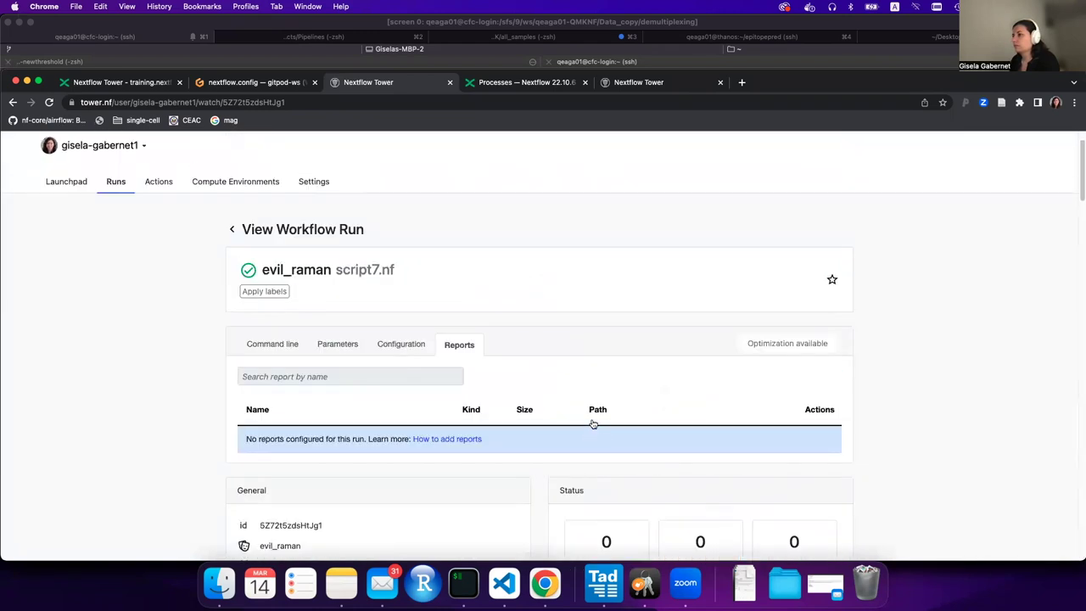
{"action": "scroll", "coordinate": [592, 422], "scroll_direction": "down", "scroll_amount": 3}
{"action": "scroll", "coordinate": [593, 424], "scroll_direction": "up", "scroll_amount": 3}
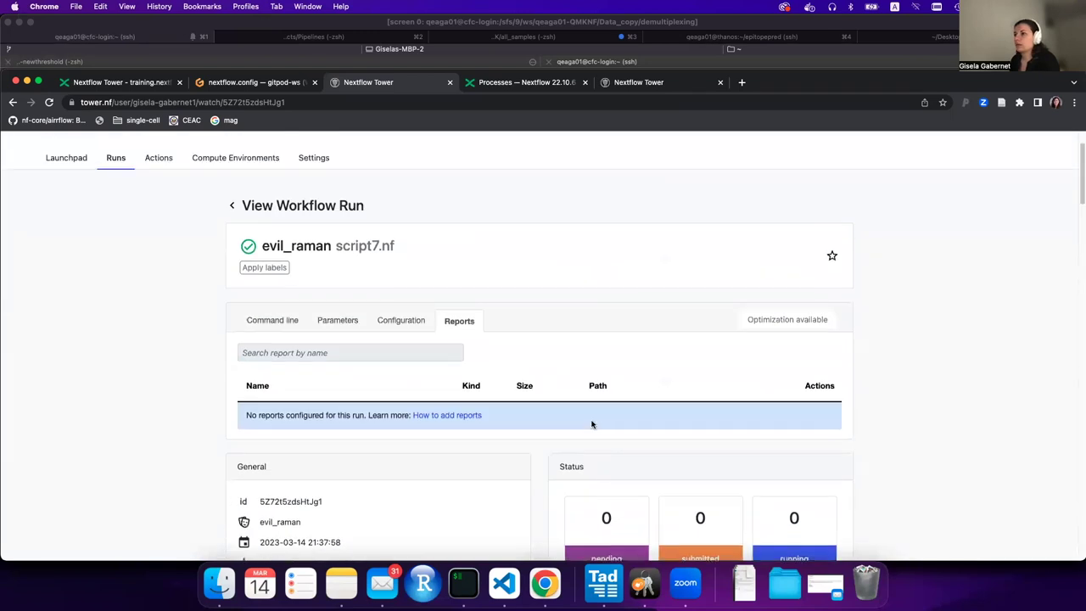
Step: Switch from the personal workspace to the nf-core organization and open its AWSmegatests workspace
{"action": "scroll", "coordinate": [593, 424], "scroll_direction": "up", "scroll_amount": 2}
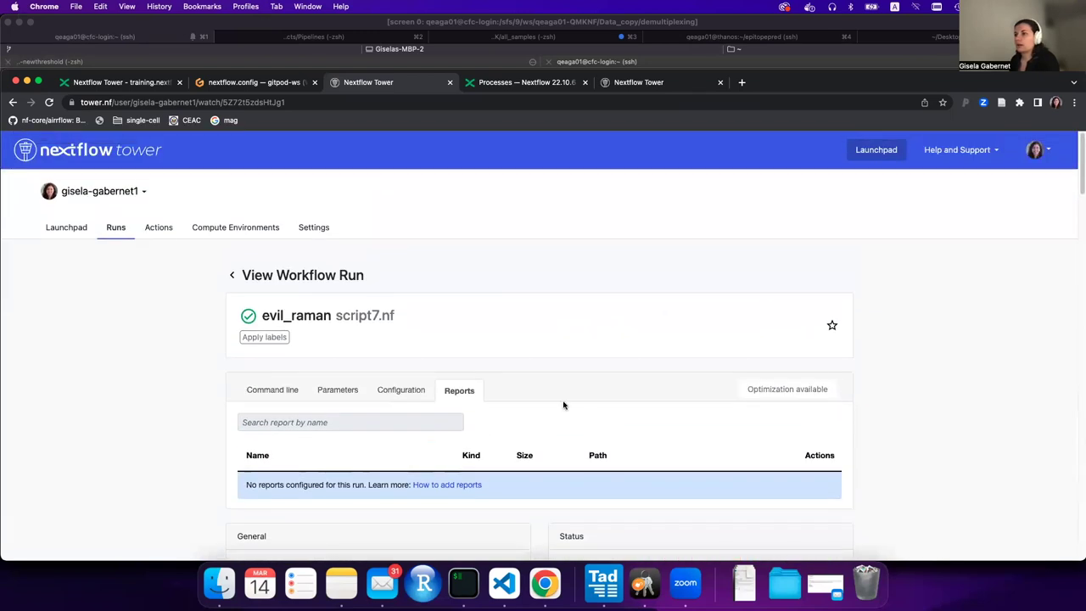
{"action": "left_click", "coordinate": [112, 194]}
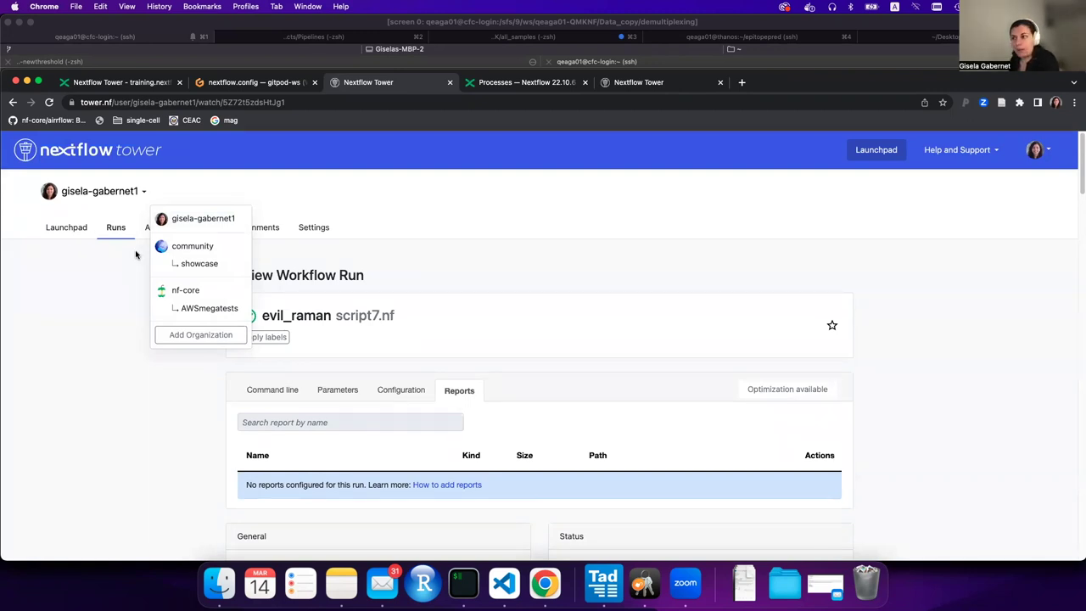
{"action": "left_click", "coordinate": [176, 290]}
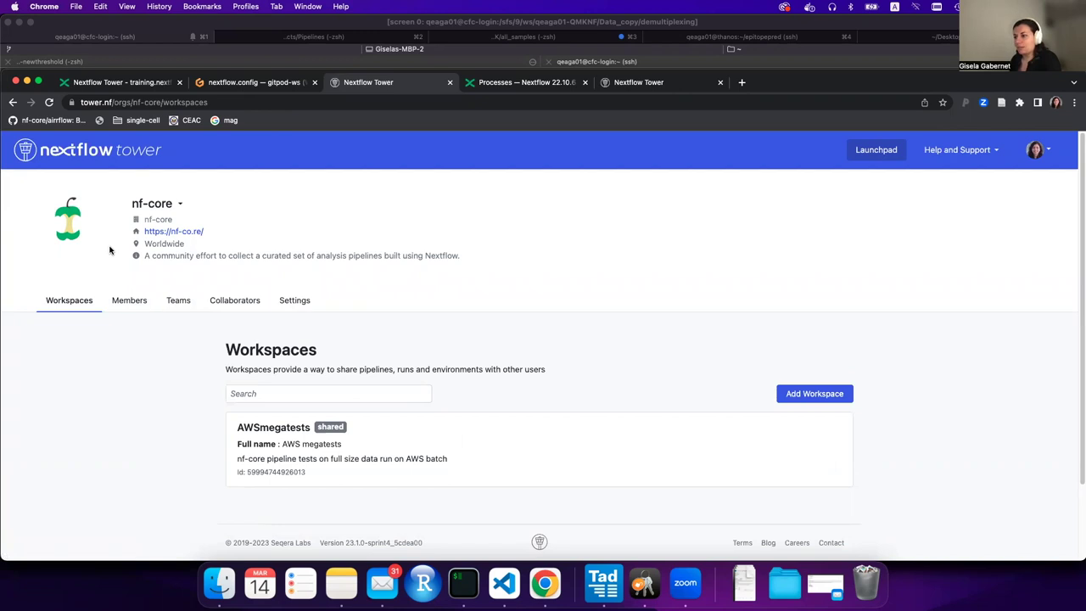
{"action": "scroll", "coordinate": [110, 250], "scroll_direction": "down", "scroll_amount": 1}
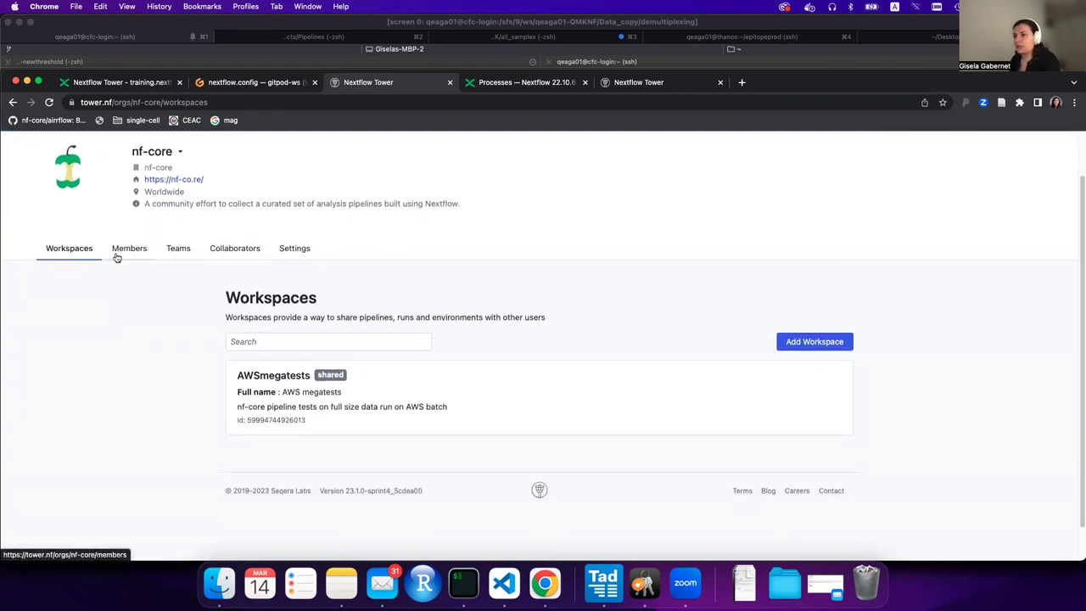
{"action": "left_click", "coordinate": [252, 382]}
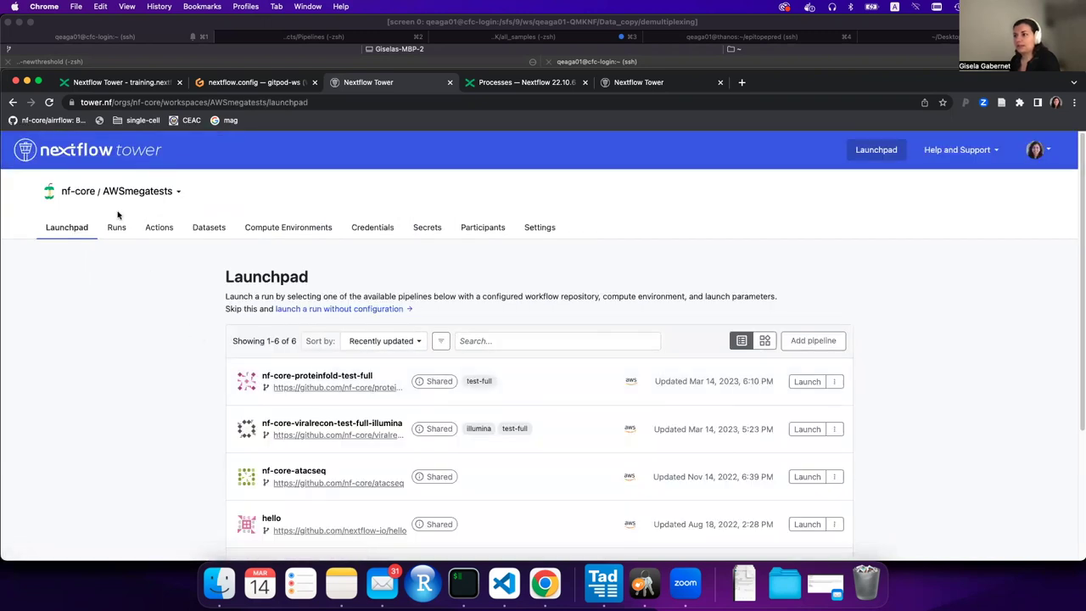
Step: Examine the compute environments configured in the AWSmegatests workspace
{"action": "left_click", "coordinate": [292, 232]}
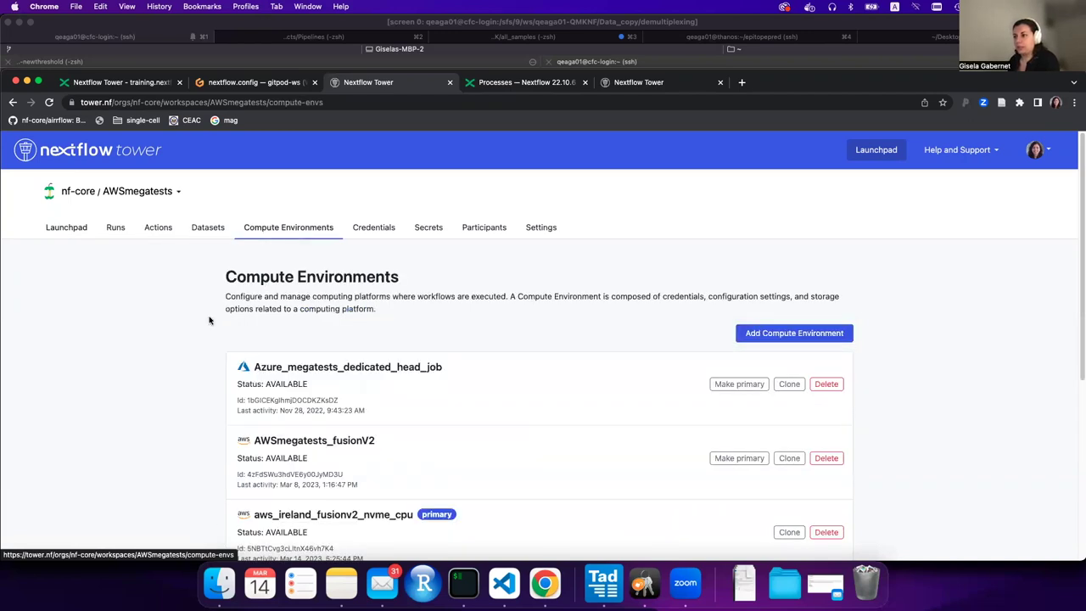
{"action": "scroll", "coordinate": [122, 359], "scroll_direction": "down", "scroll_amount": 3}
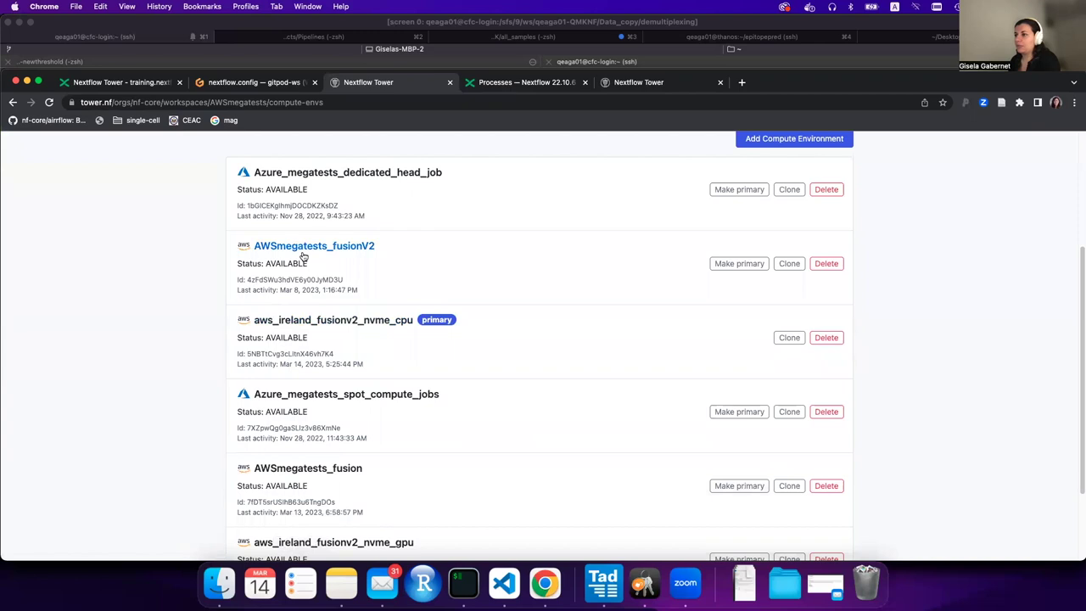
{"action": "scroll", "coordinate": [288, 263], "scroll_direction": "up", "scroll_amount": 5}
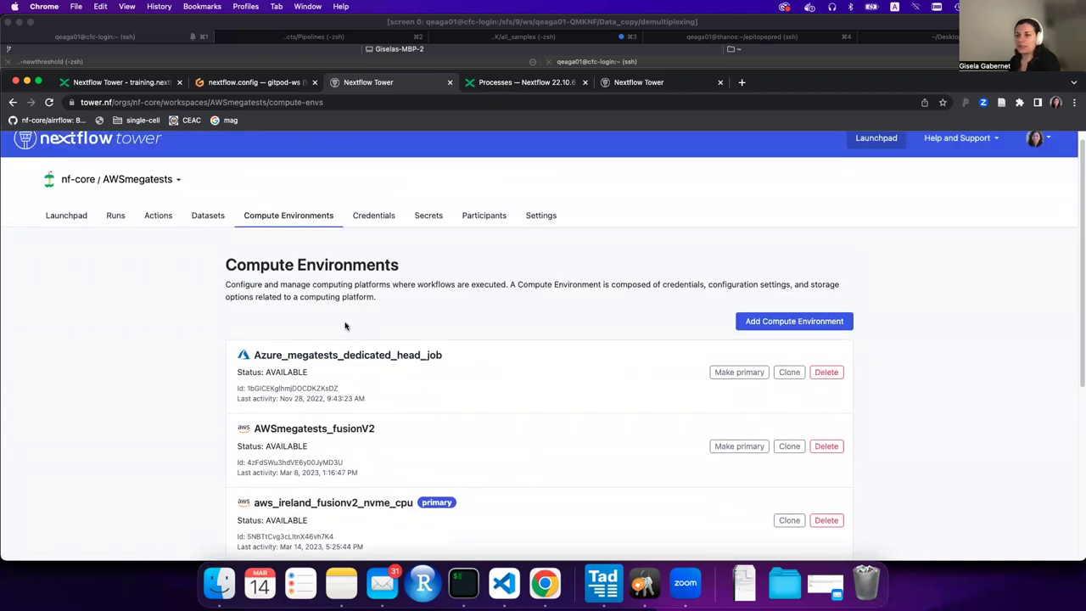
{"action": "scroll", "coordinate": [346, 326], "scroll_direction": "down", "scroll_amount": 3}
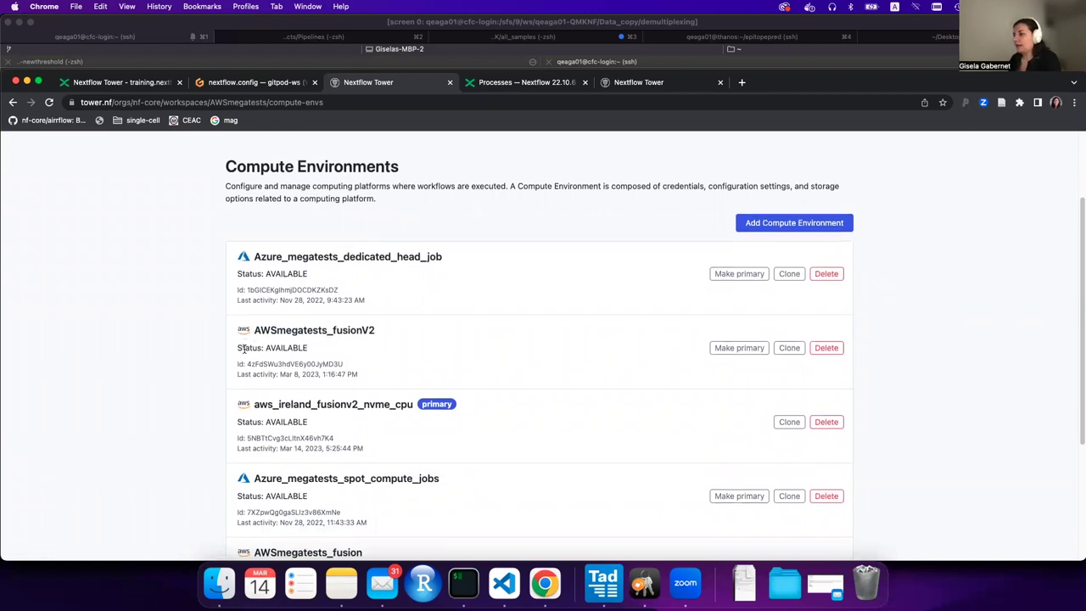
{"action": "scroll", "coordinate": [244, 348], "scroll_direction": "up", "scroll_amount": 3}
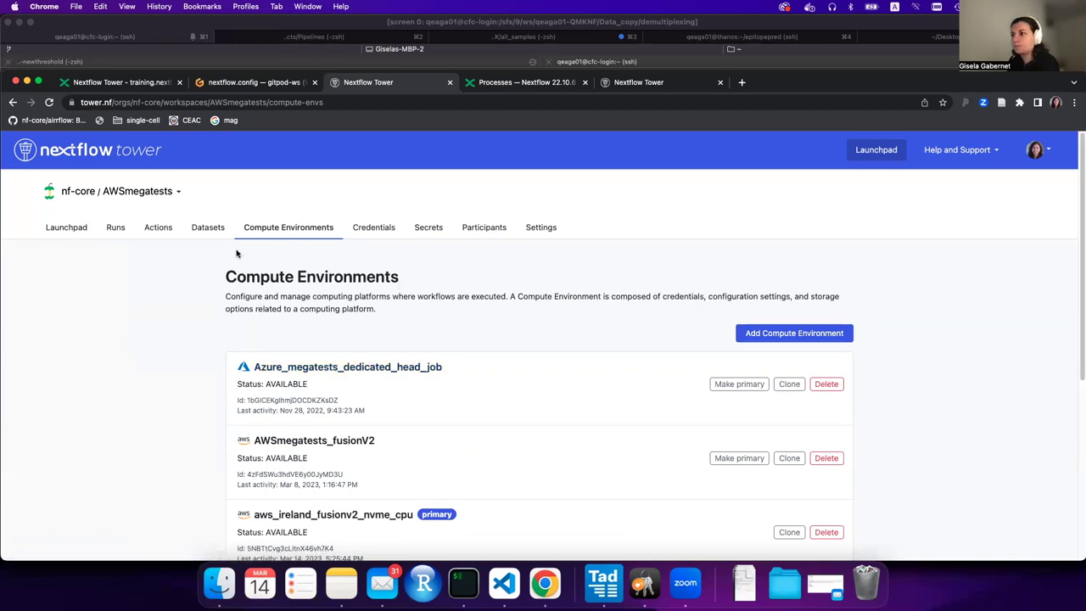
Step: Browse the list of workflow runs in the AWSmegatests workspace, checking their pipelines, labels and statuses
{"action": "left_click", "coordinate": [112, 231]}
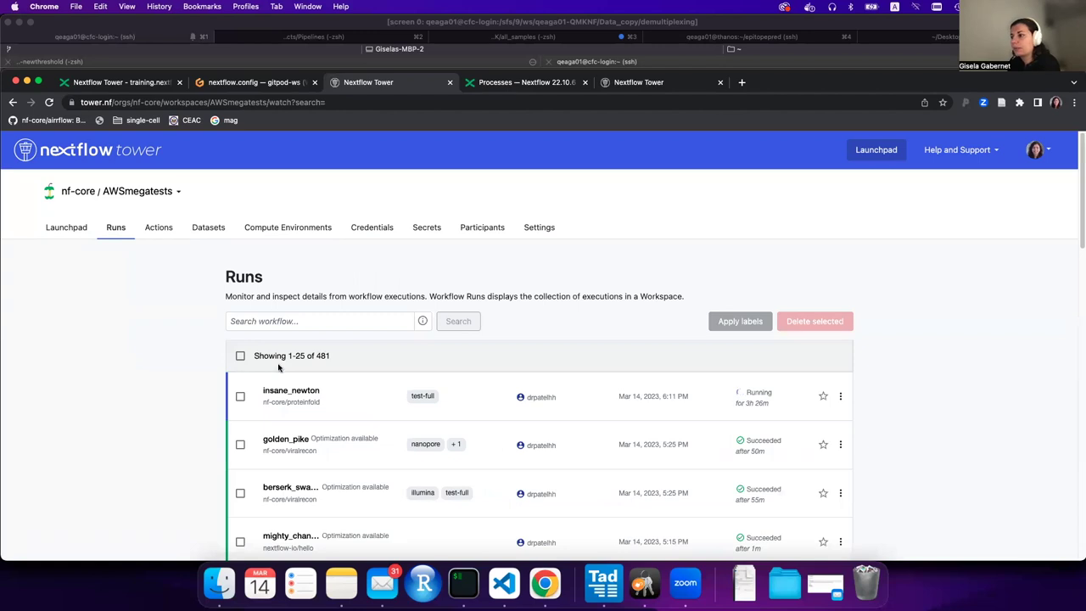
{"action": "scroll", "coordinate": [194, 361], "scroll_direction": "down", "scroll_amount": 2}
{"action": "scroll", "coordinate": [276, 352], "scroll_direction": "down", "scroll_amount": 8}
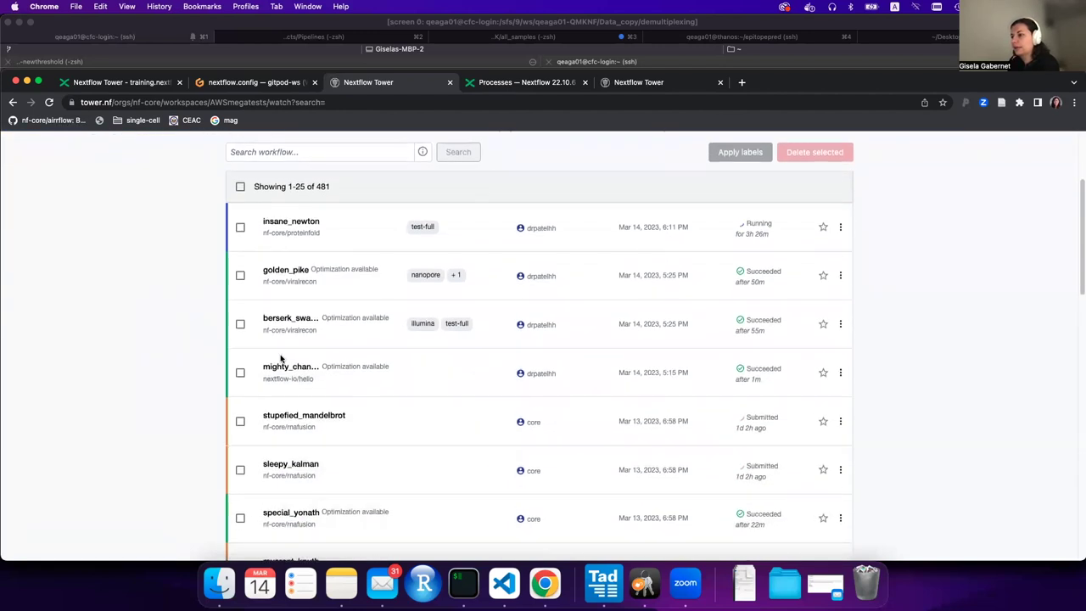
{"action": "scroll", "coordinate": [288, 373], "scroll_direction": "down", "scroll_amount": 2}
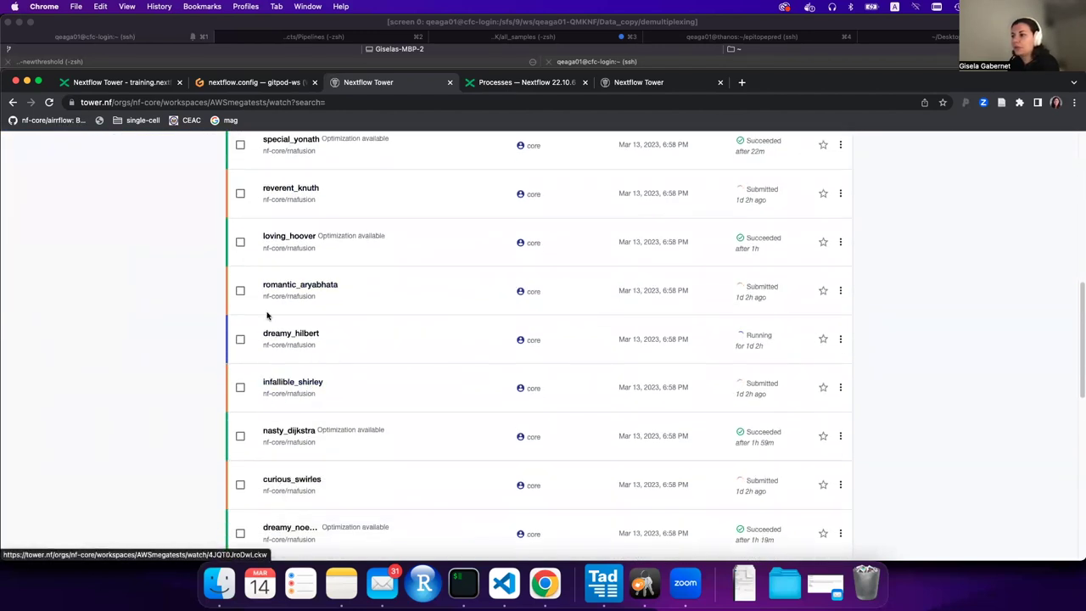
{"action": "scroll", "coordinate": [285, 371], "scroll_direction": "up", "scroll_amount": 6}
{"action": "scroll", "coordinate": [288, 371], "scroll_direction": "up", "scroll_amount": 5}
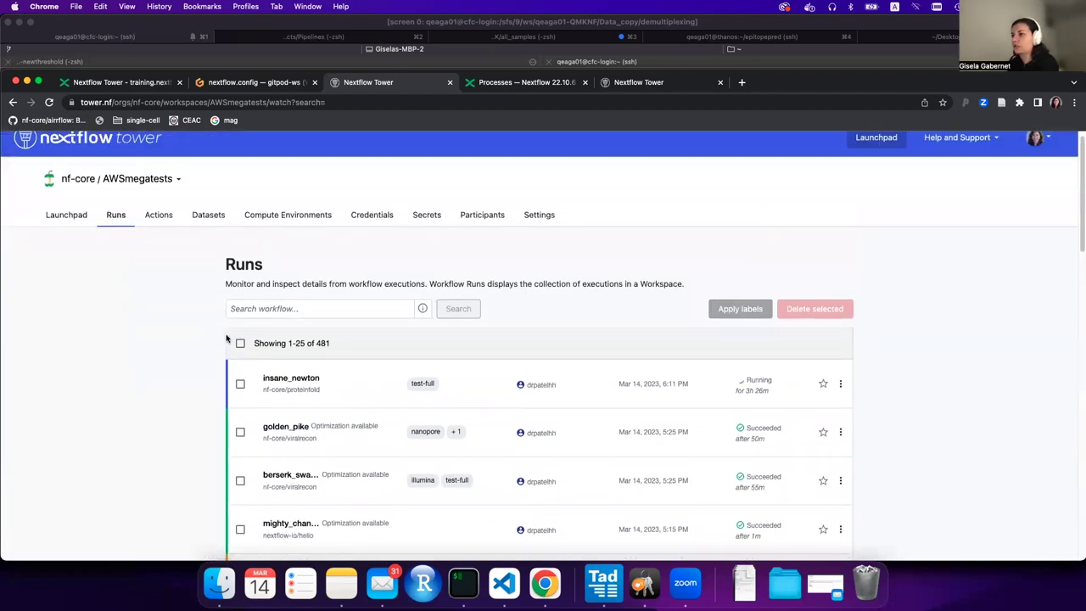
{"action": "scroll", "coordinate": [214, 336], "scroll_direction": "up", "scroll_amount": 1}
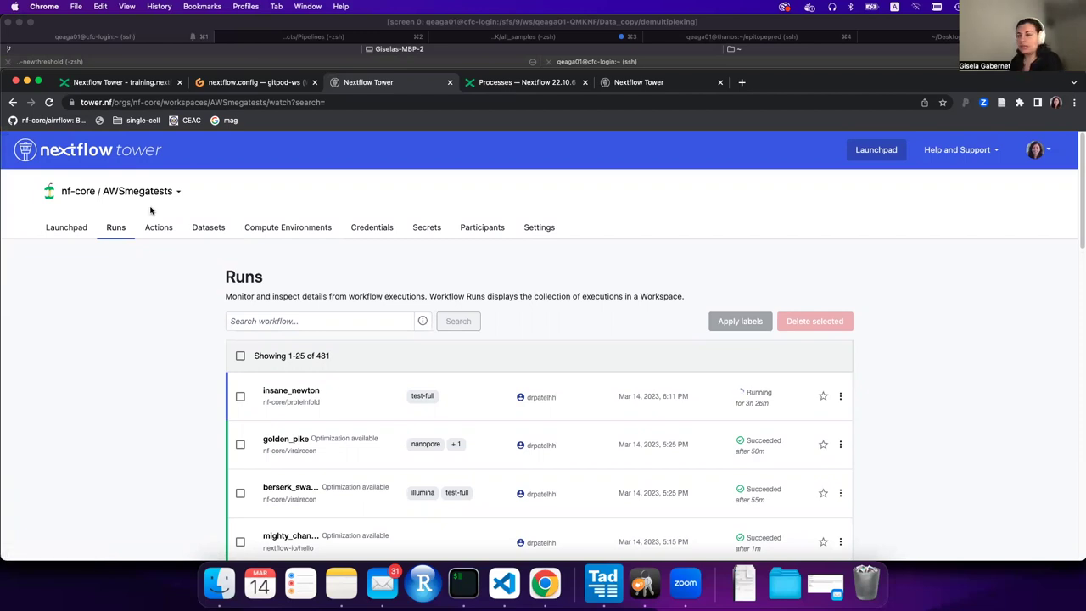
Step: Start a new organization from your organizations list and name it test-organization-gitpod
{"action": "left_click", "coordinate": [1043, 154]}
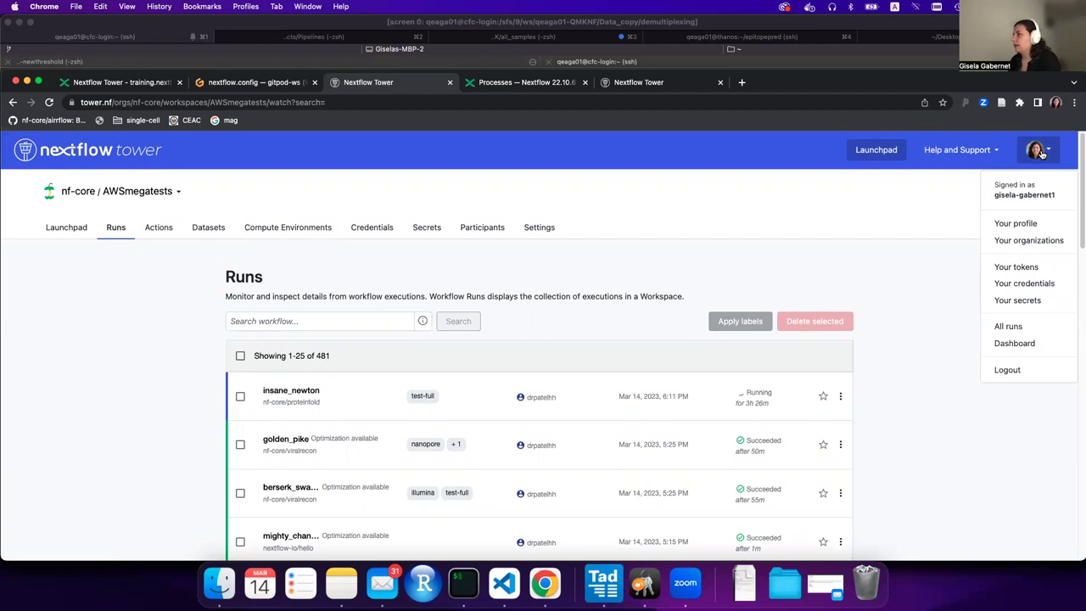
{"action": "left_click", "coordinate": [1033, 242]}
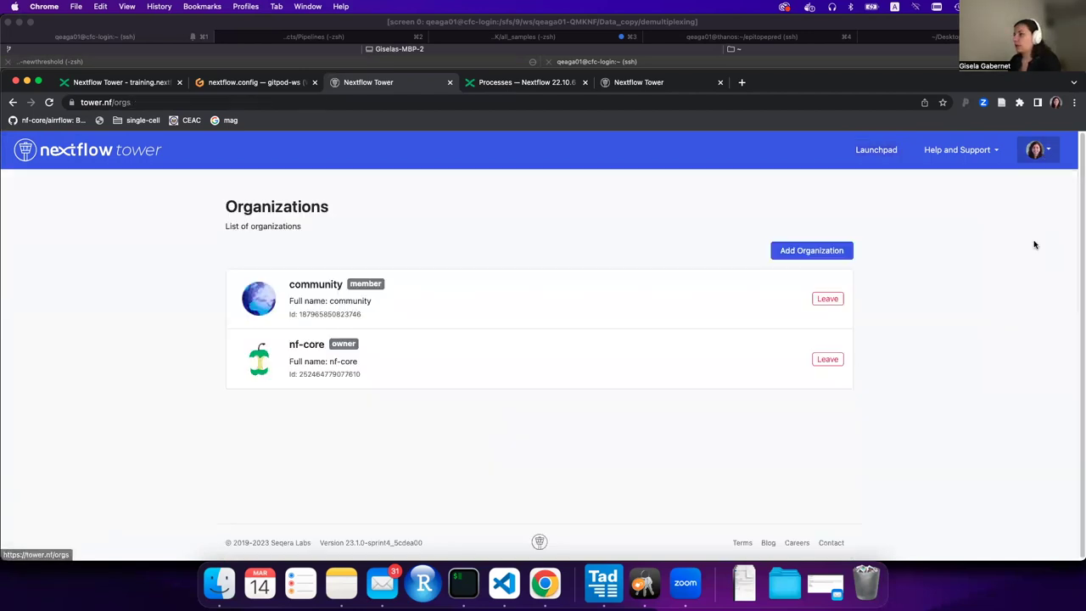
{"action": "left_click", "coordinate": [827, 253]}
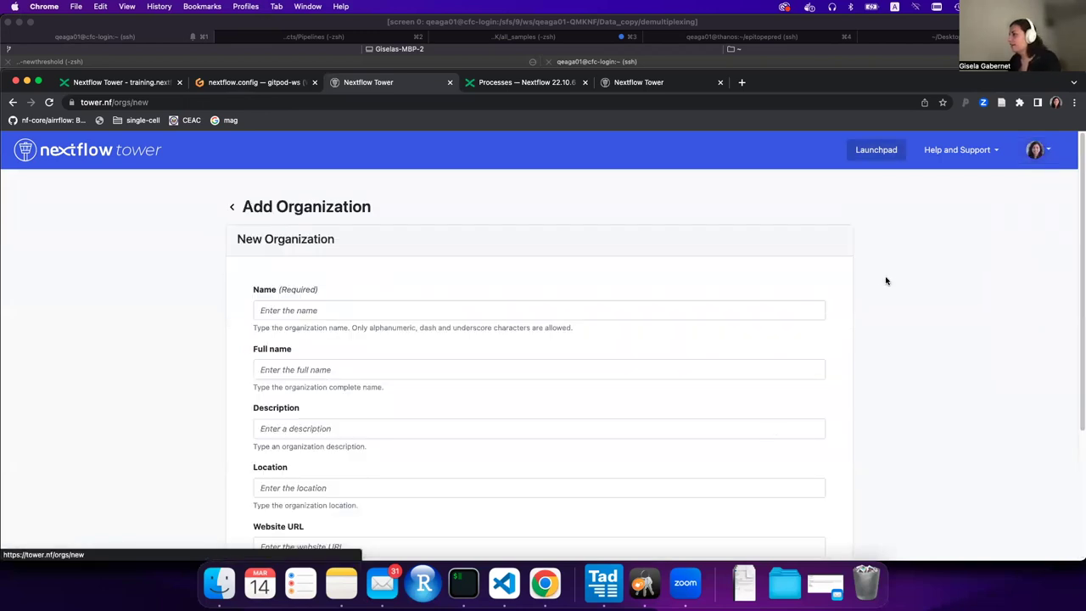
{"action": "left_click", "coordinate": [329, 311]}
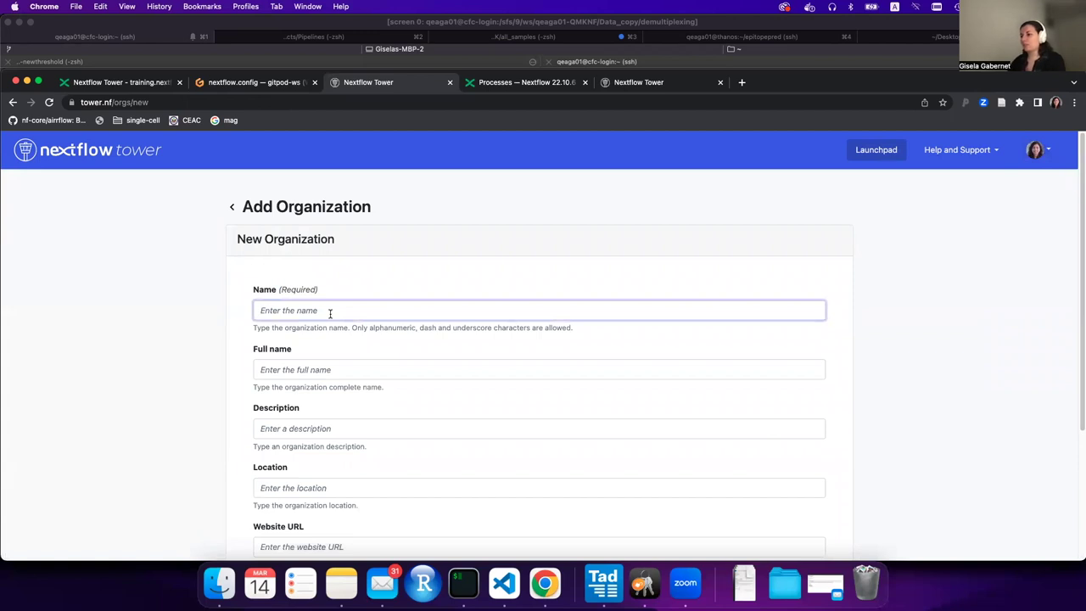
{"action": "type", "text": "test"}
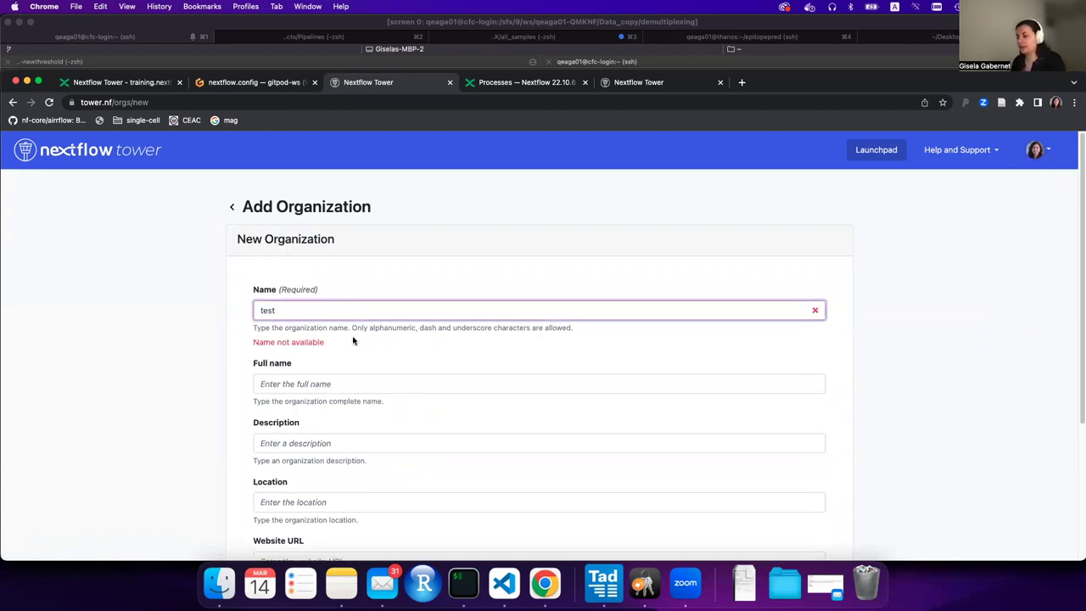
{"action": "type", "text": "-organization"}
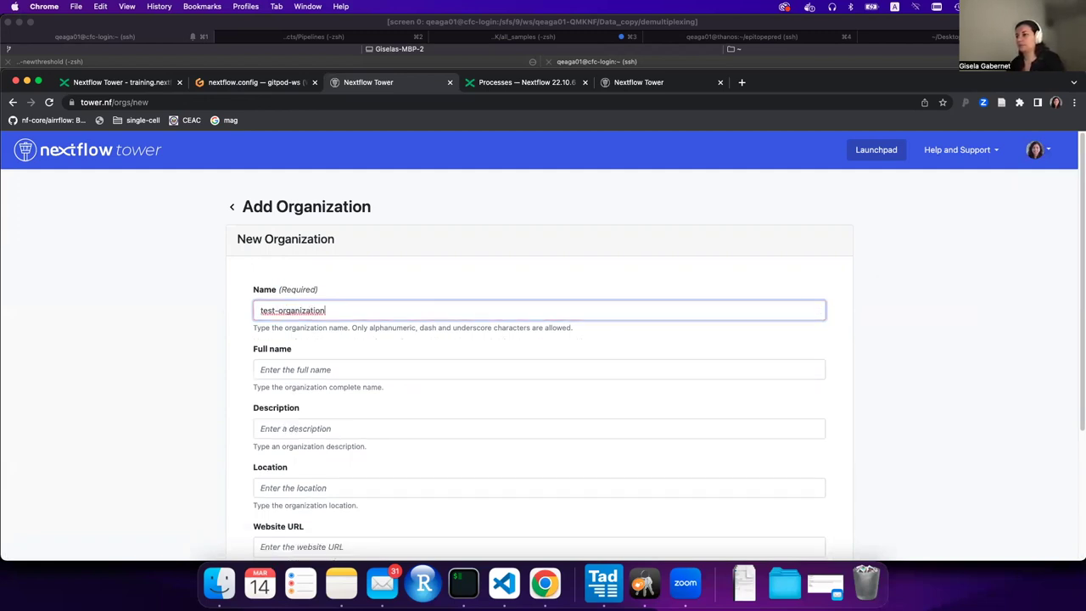
{"action": "type", "text": "-"}
{"action": "type", "text": "githpu"}
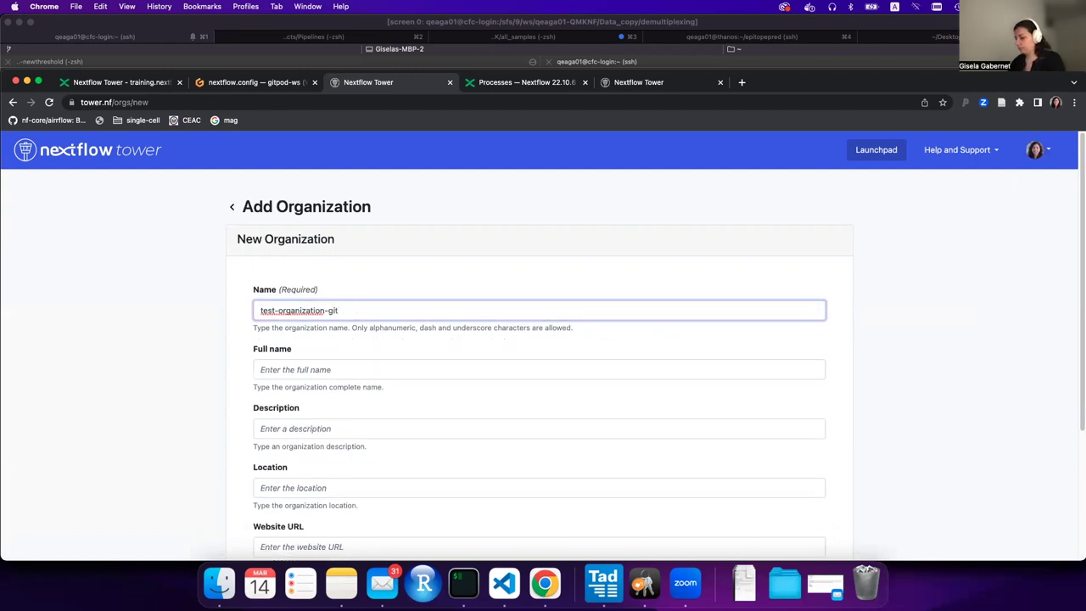
{"action": "left_click", "coordinate": [381, 300]}
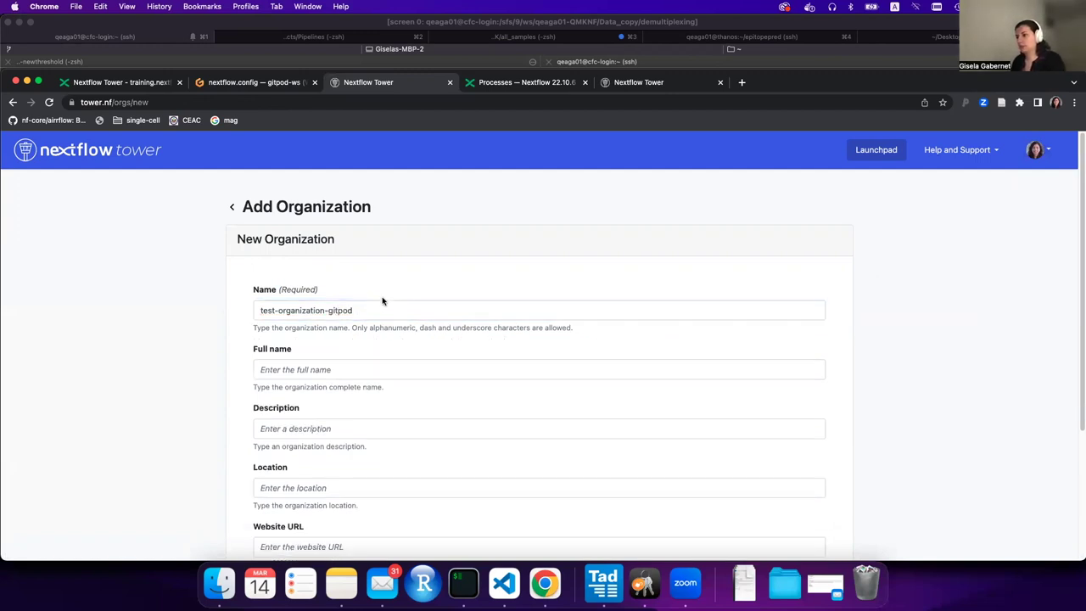
Step: Set the new organization's full name to "test organization" and add it, leaving the optional fields empty
{"action": "scroll", "coordinate": [407, 351], "scroll_direction": "down", "scroll_amount": 2}
{"action": "left_click", "coordinate": [318, 301]}
{"action": "type", "text": "test"}
{"action": "type", "text": "anization"}
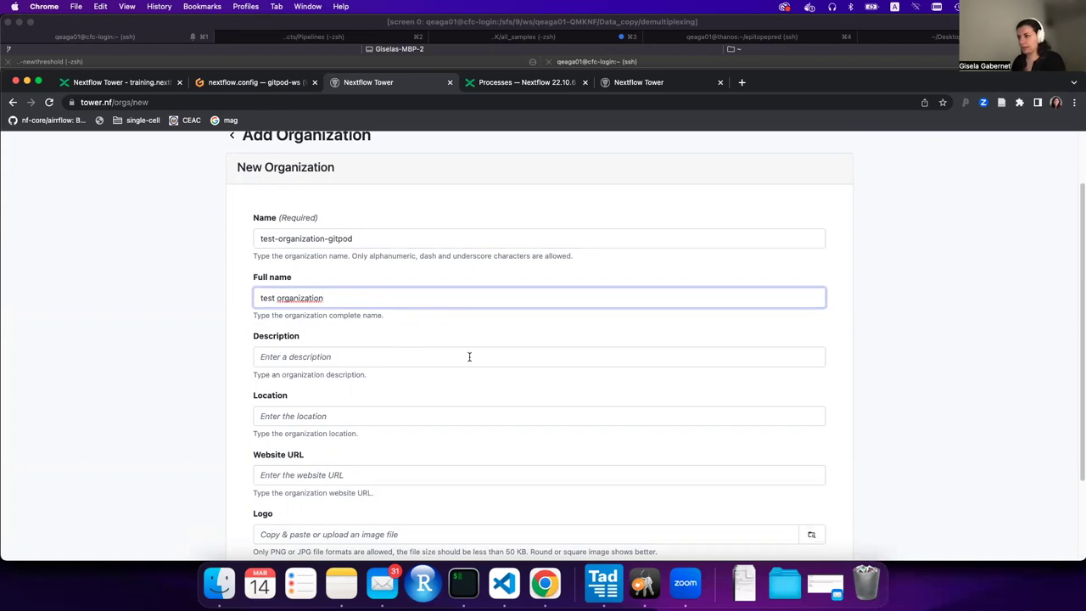
{"action": "scroll", "coordinate": [467, 359], "scroll_direction": "down", "scroll_amount": 2}
{"action": "scroll", "coordinate": [466, 363], "scroll_direction": "down", "scroll_amount": 1}
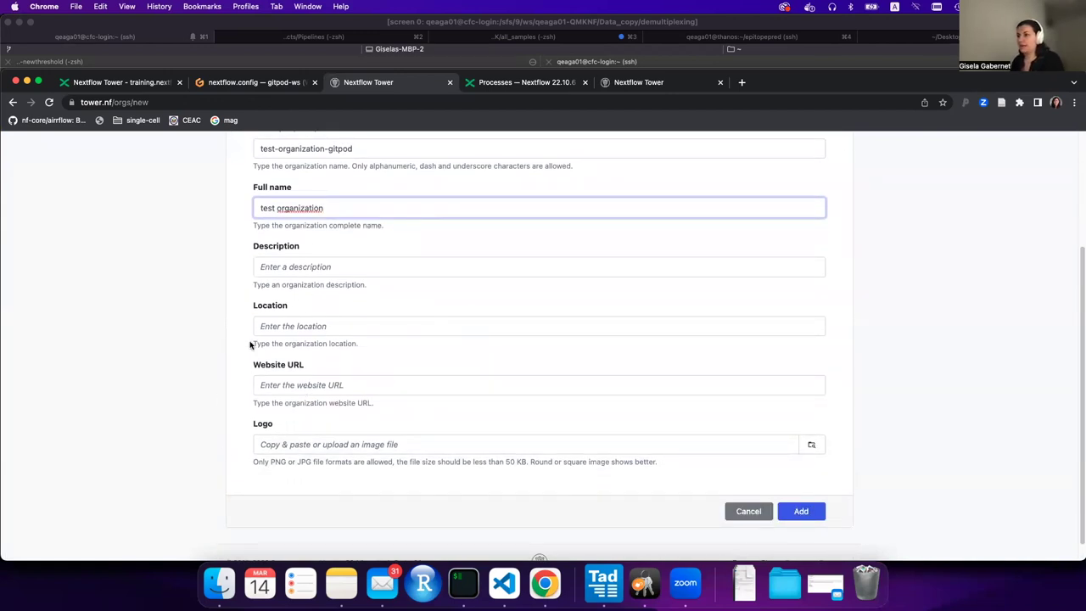
{"action": "left_click", "coordinate": [791, 514]}
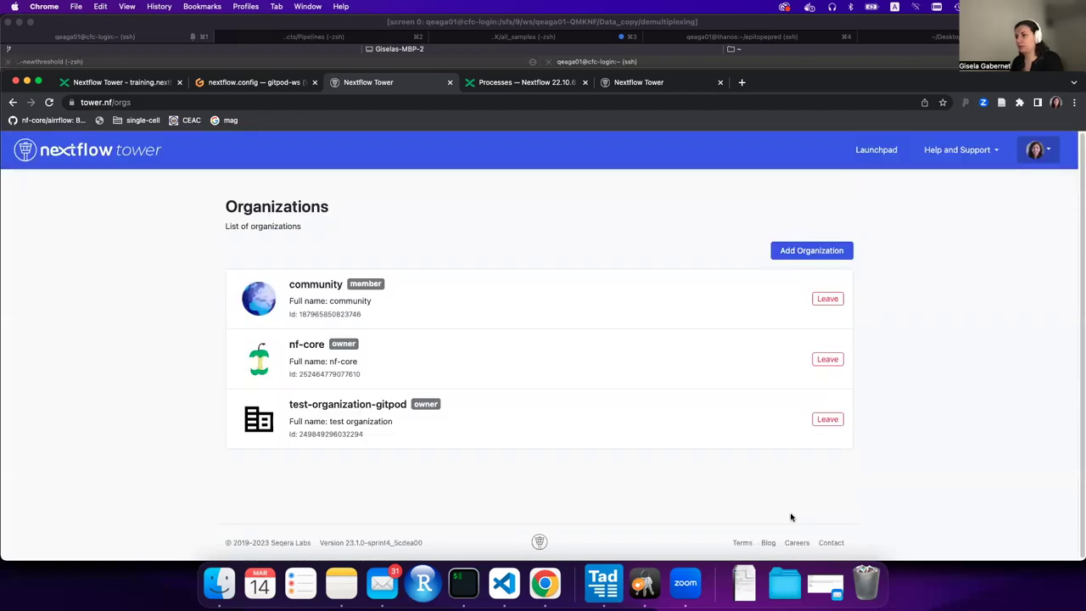
Step: Open the test-organization-gitpod organization and view its collaborators and workspaces
{"action": "left_click", "coordinate": [364, 409]}
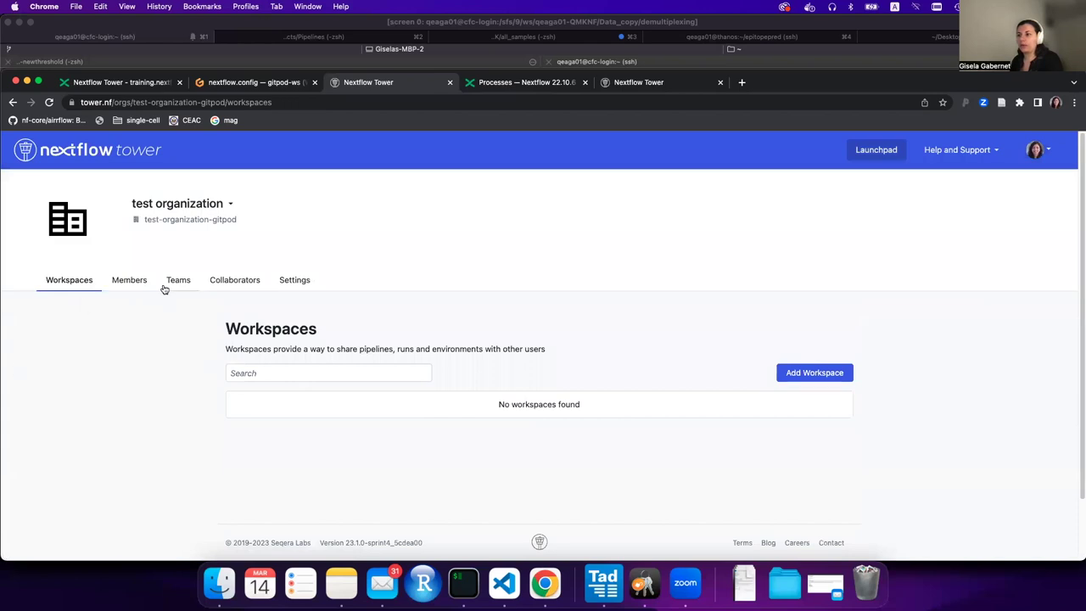
{"action": "left_click", "coordinate": [252, 282]}
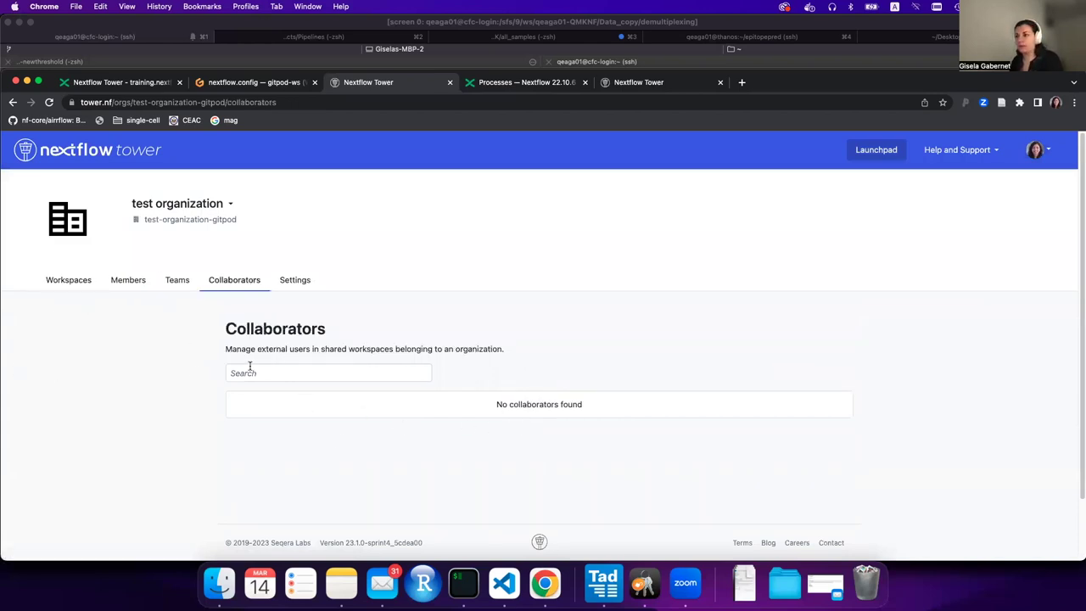
{"action": "left_click", "coordinate": [67, 278]}
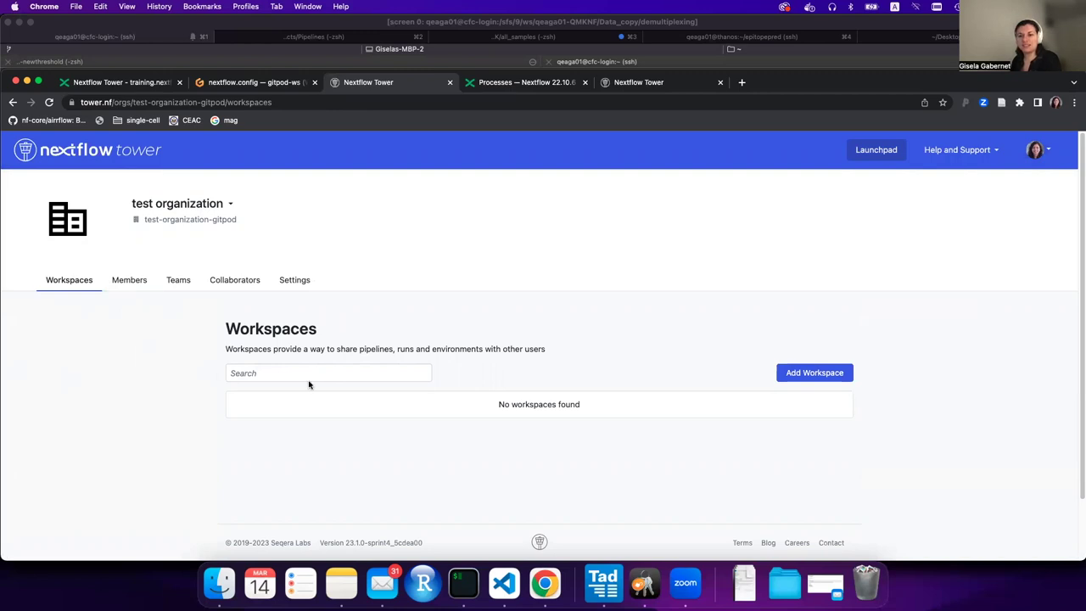
Step: Add a private workspace to the organization with both its name and full name set to cluster
{"action": "left_click", "coordinate": [806, 374]}
{"action": "left_click", "coordinate": [374, 436]}
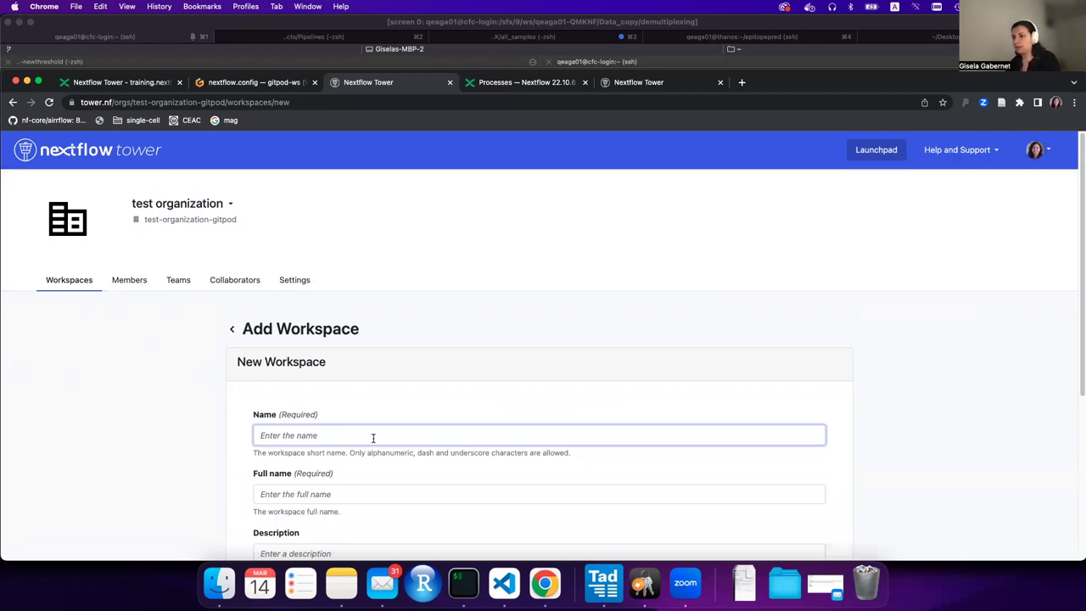
{"action": "type", "text": "cluster"}
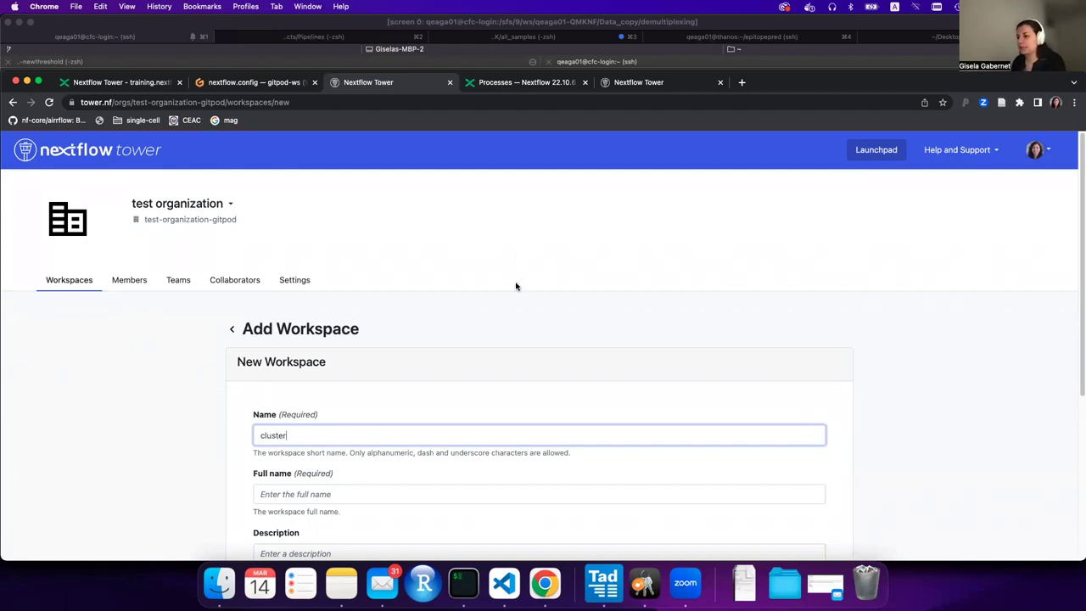
{"action": "scroll", "coordinate": [516, 286], "scroll_direction": "down", "scroll_amount": 5}
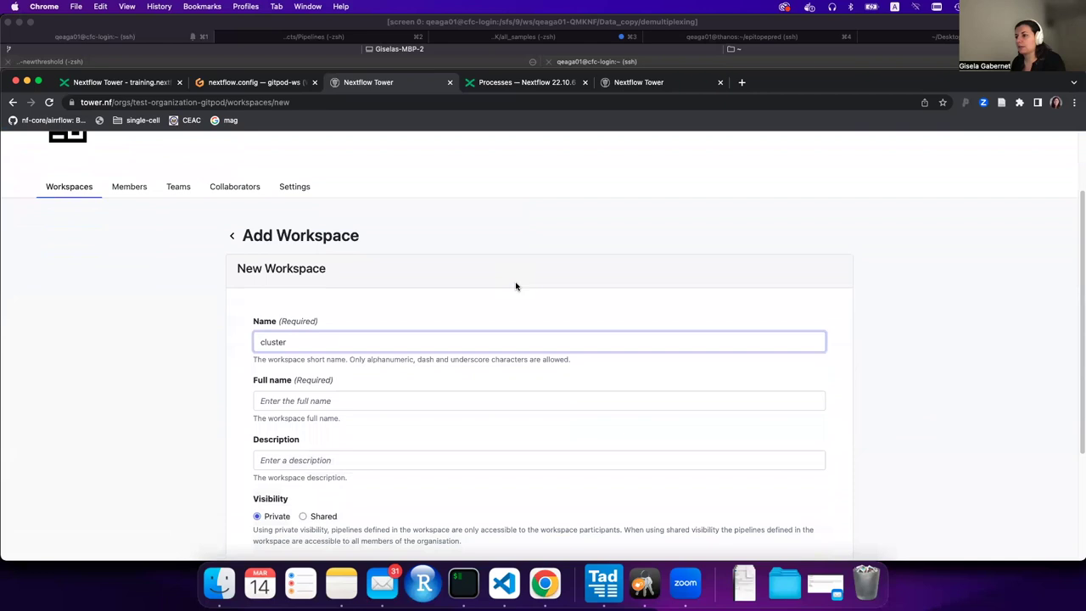
{"action": "left_click", "coordinate": [372, 303]}
{"action": "type", "text": "clu"}
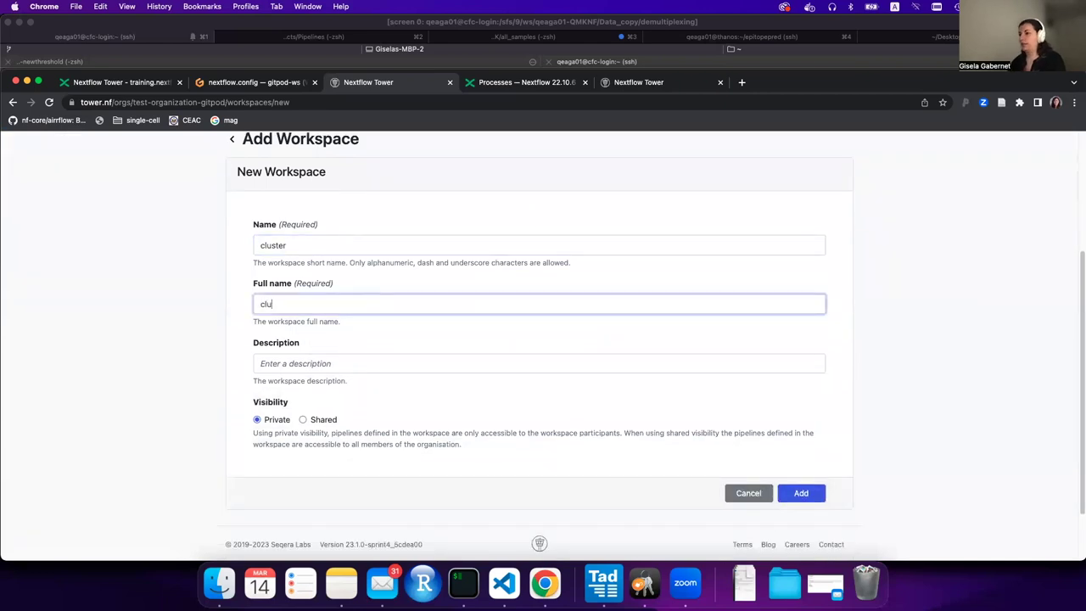
{"action": "type", "text": "ster"}
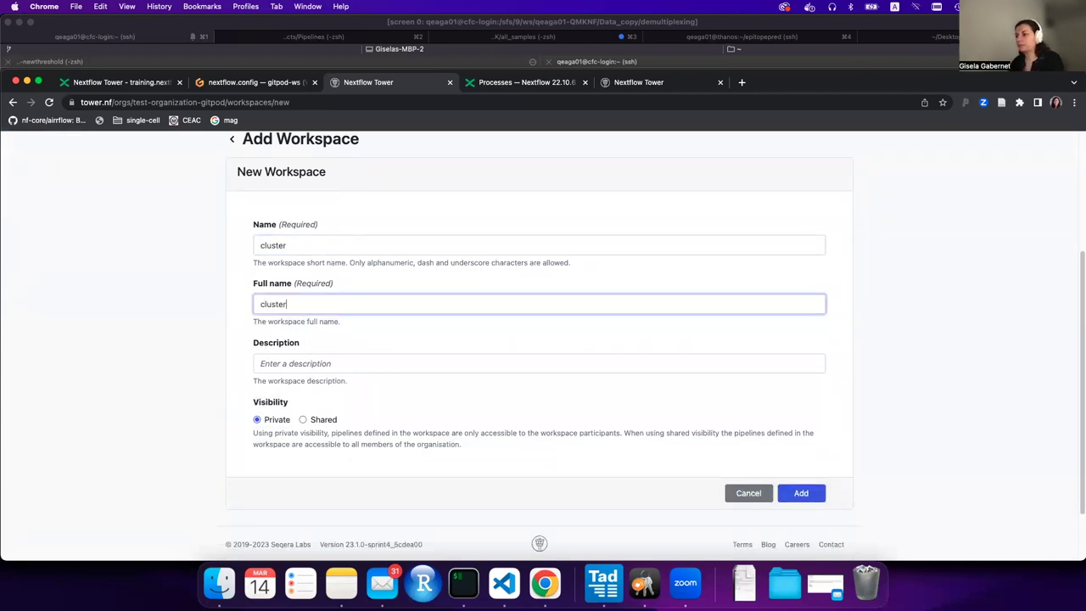
{"action": "scroll", "coordinate": [427, 358], "scroll_direction": "down", "scroll_amount": 1}
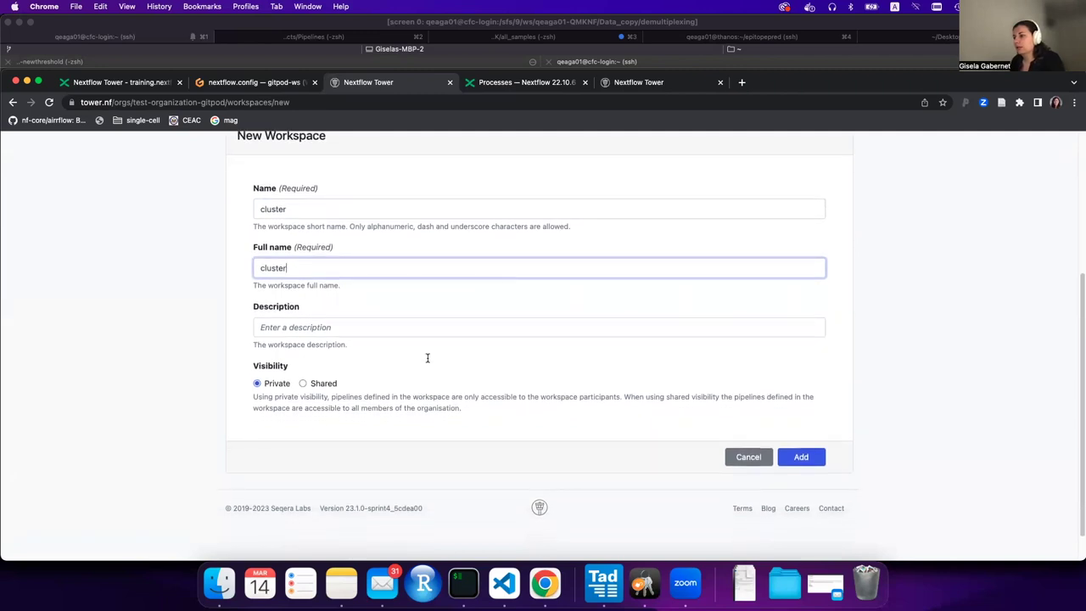
{"action": "left_click", "coordinate": [801, 458]}
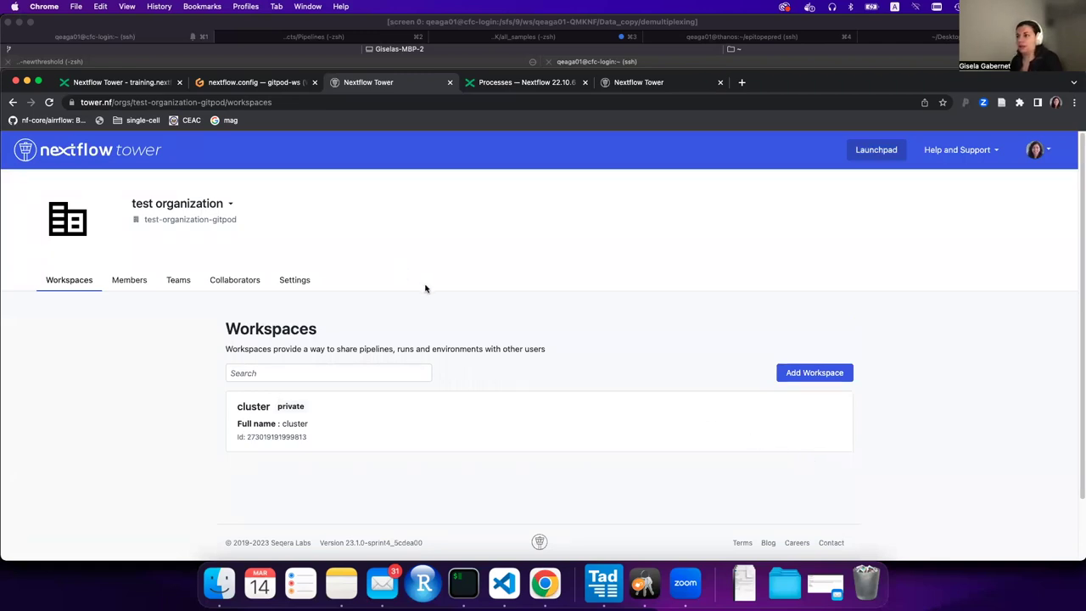
Step: Copy the cluster workspace's ID and find the TOWER_WORKSPACE_ID export example in the Nextflow training page's Tower usage section
{"action": "double_click", "coordinate": [290, 436]}
{"action": "key", "text": "super+c"}
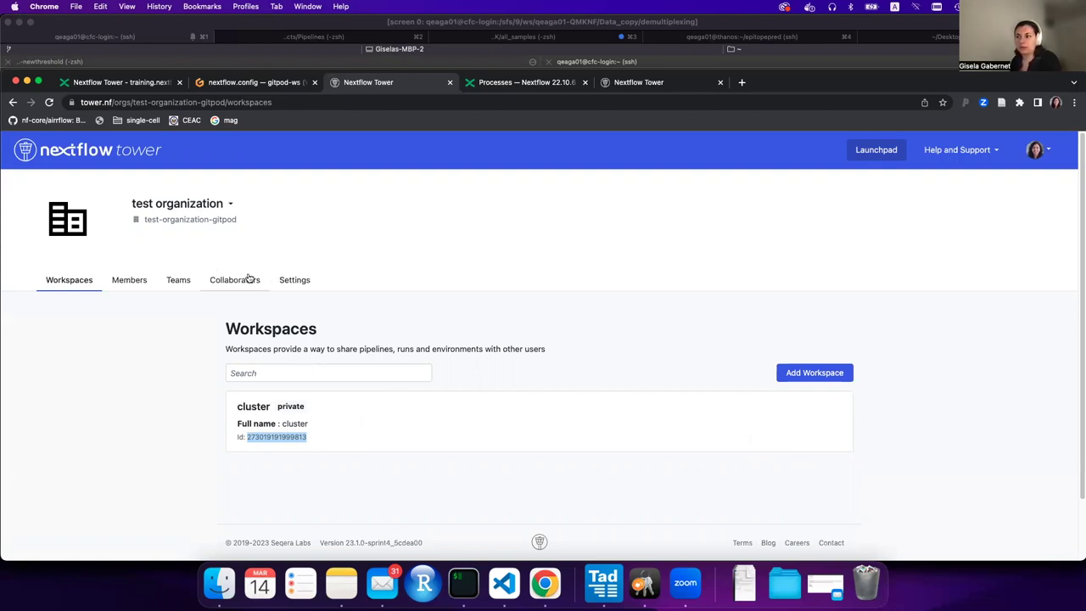
{"action": "left_click", "coordinate": [276, 87]}
{"action": "left_click", "coordinate": [136, 84]}
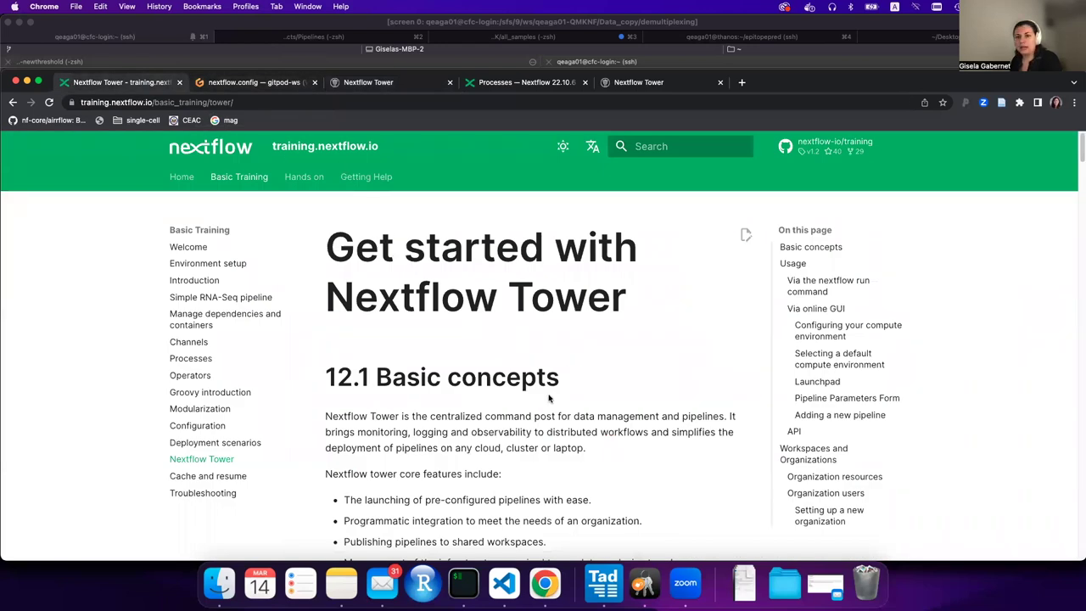
{"action": "scroll", "coordinate": [548, 398], "scroll_direction": "down", "scroll_amount": 15}
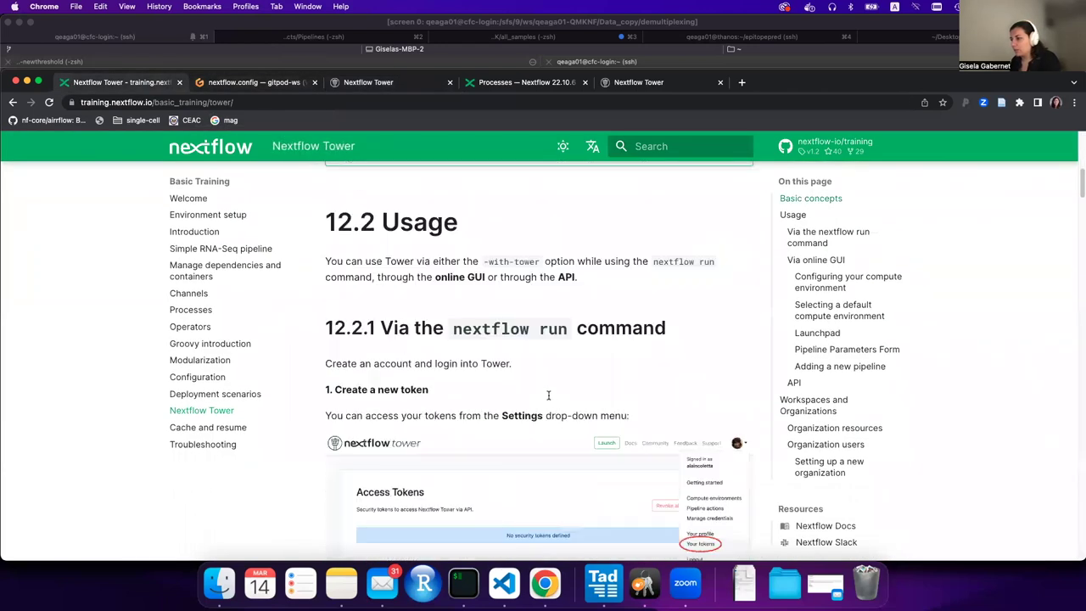
{"action": "scroll", "coordinate": [548, 399], "scroll_direction": "down", "scroll_amount": 10}
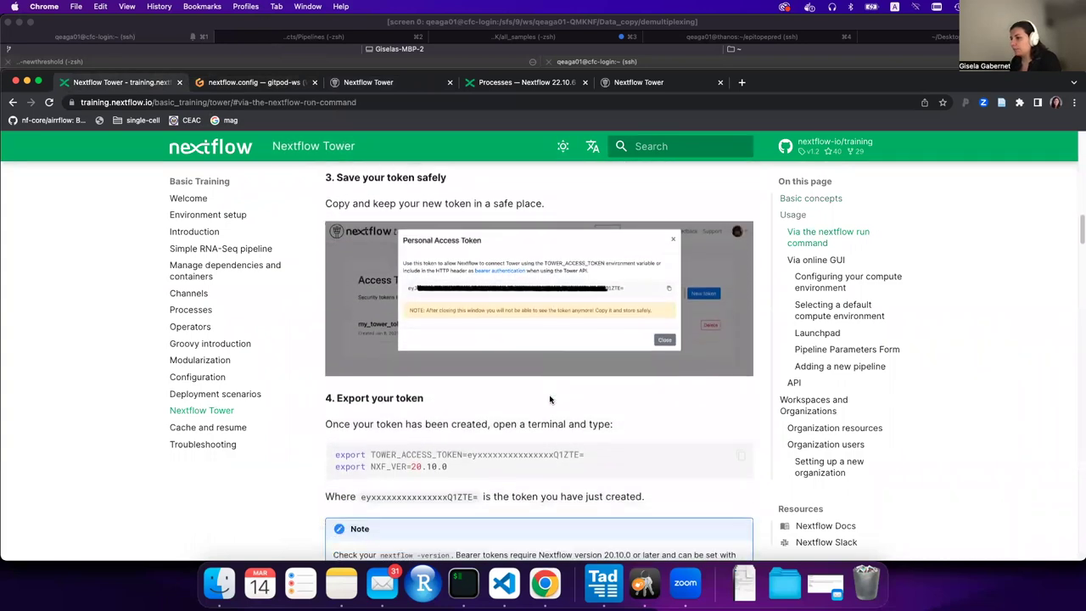
{"action": "scroll", "coordinate": [550, 398], "scroll_direction": "down", "scroll_amount": 8}
{"action": "scroll", "coordinate": [548, 394], "scroll_direction": "up", "scroll_amount": 2}
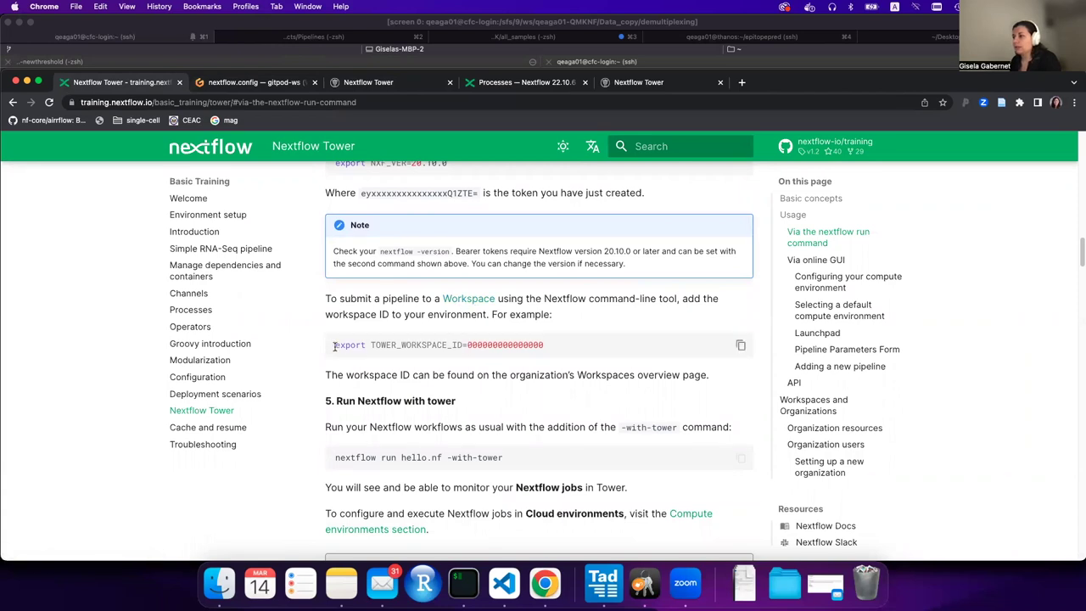
{"action": "left_click_drag", "start_coordinate": [334, 347], "coordinate": [470, 346]}
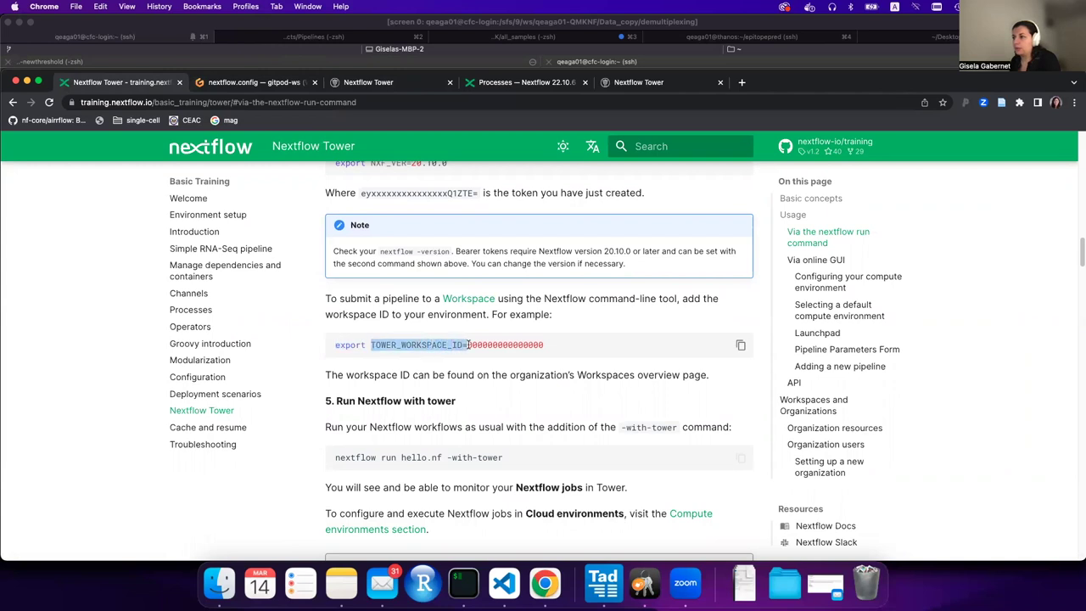
Step: Begin an export command for TOWER_WORKSPACE_ID in the Gitpod terminal, copying the variable name from the training page
{"action": "left_click", "coordinate": [361, 84]}
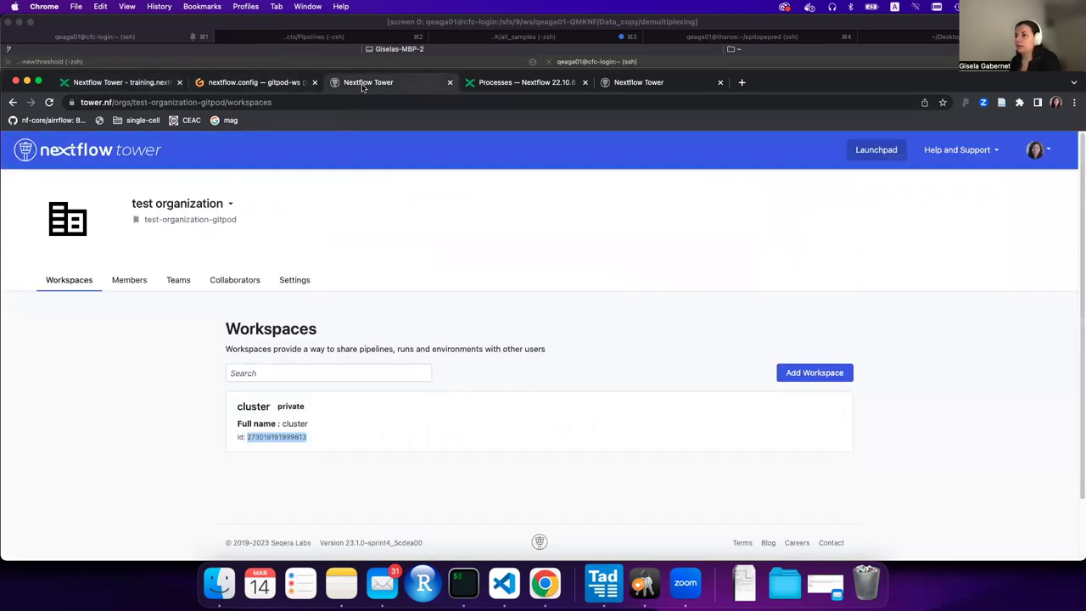
{"action": "double_click", "coordinate": [270, 436]}
{"action": "left_click", "coordinate": [251, 82]}
{"action": "type", "text": "export"}
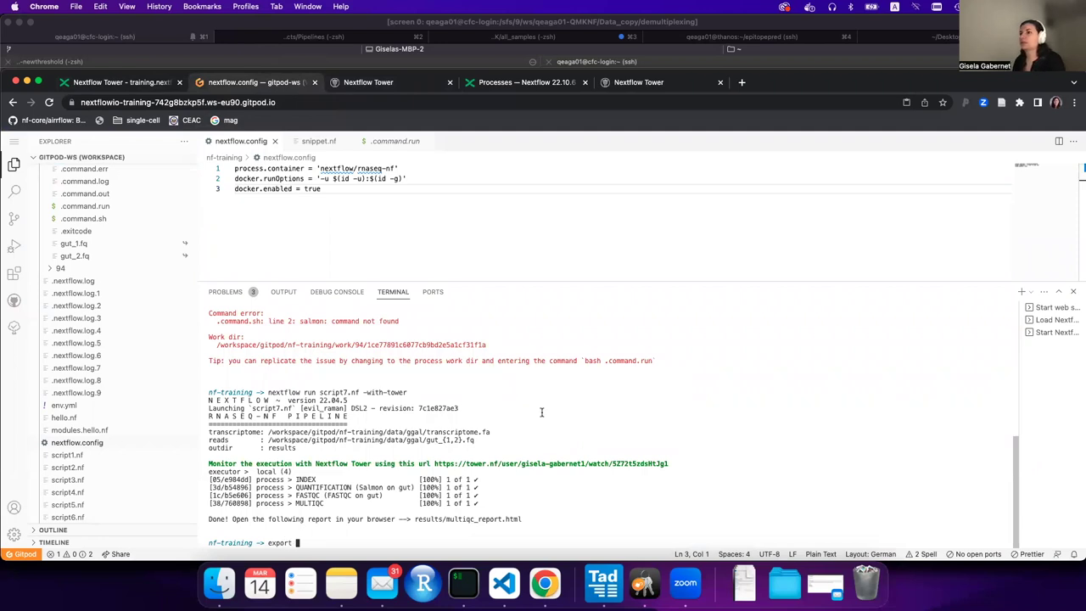
{"action": "left_click", "coordinate": [146, 82]}
{"action": "double_click", "coordinate": [425, 345]}
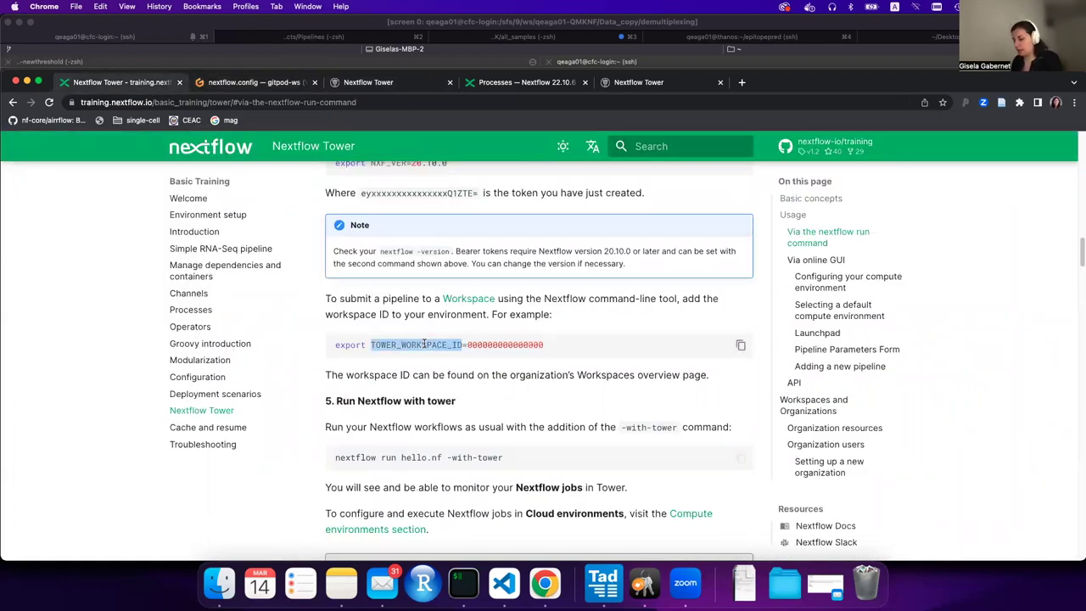
{"action": "left_click", "coordinate": [214, 83]}
{"action": "key", "text": "super+v"}
{"action": "type", "text": "="}
Step: Complete the export command with the cluster workspace's ID from Tower and execute it in the Gitpod terminal
{"action": "left_click", "coordinate": [399, 83]}
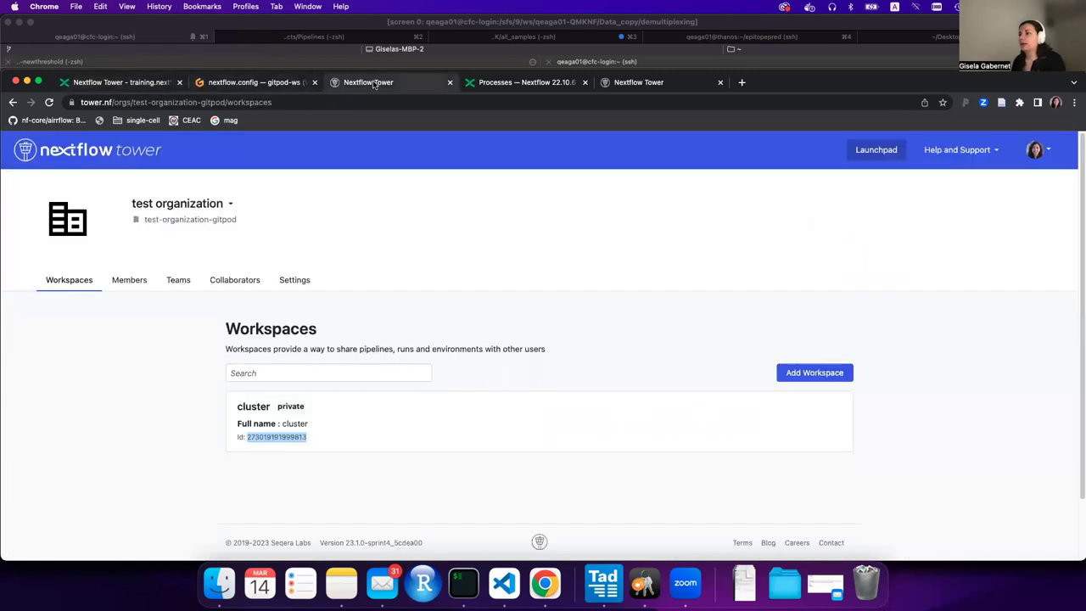
{"action": "left_click", "coordinate": [137, 82]}
{"action": "left_click", "coordinate": [255, 82]}
{"action": "key", "text": "super+v"}
{"action": "key", "text": "Return"}
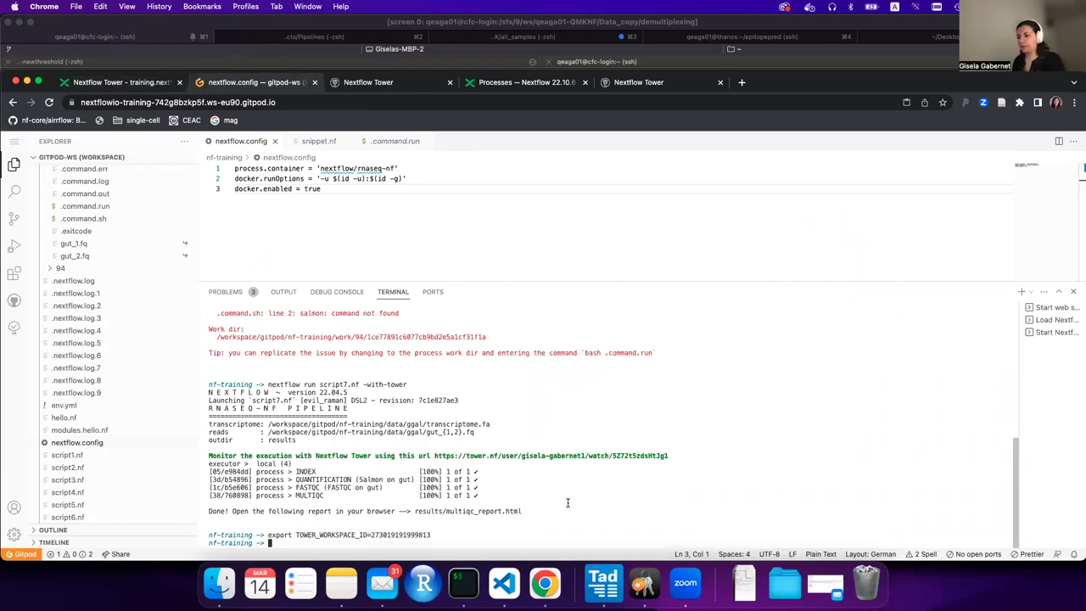
Step: Rerun the pipeline with the command nextflow run script7.nf -with-tower so it reports to the cluster workspace
{"action": "key", "text": "Up"}
{"action": "key", "text": "Up"}
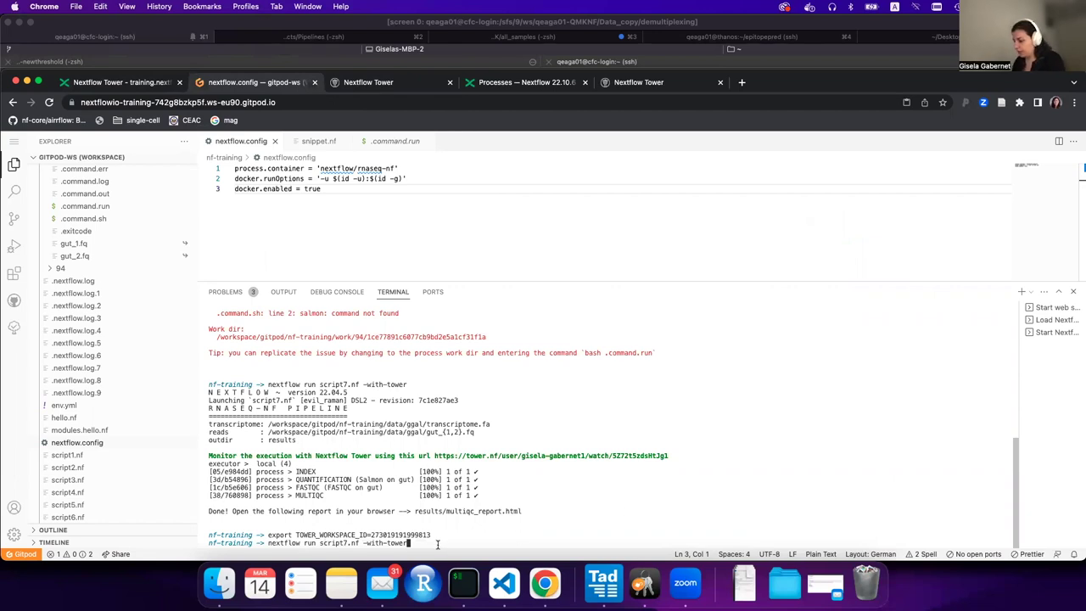
{"action": "key", "text": "Return"}
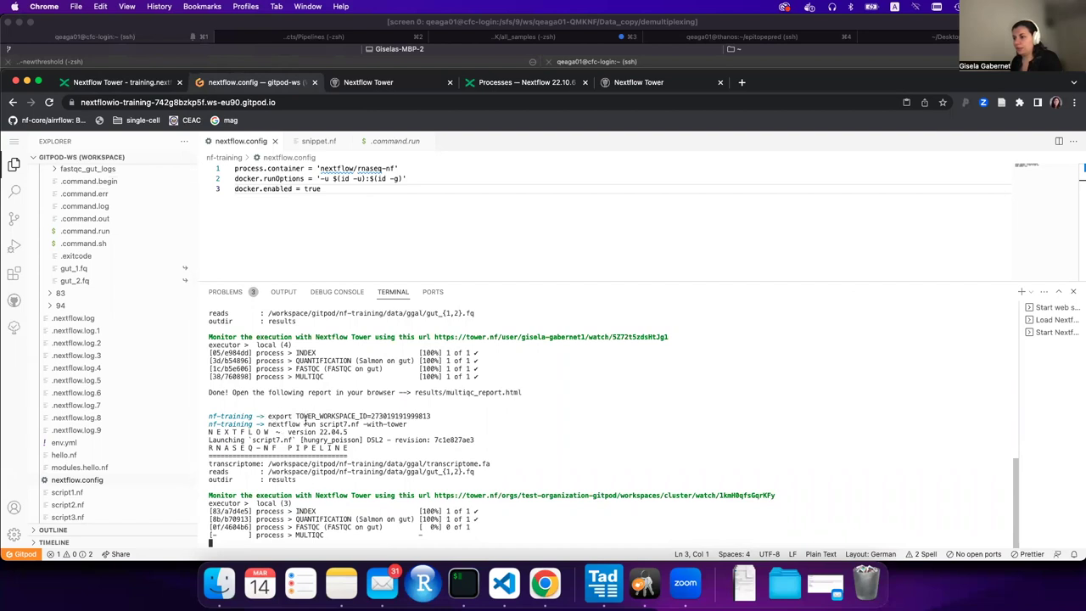
{"action": "left_click_drag", "start_coordinate": [297, 416], "coordinate": [439, 416]}
{"action": "key", "text": "super+c"}
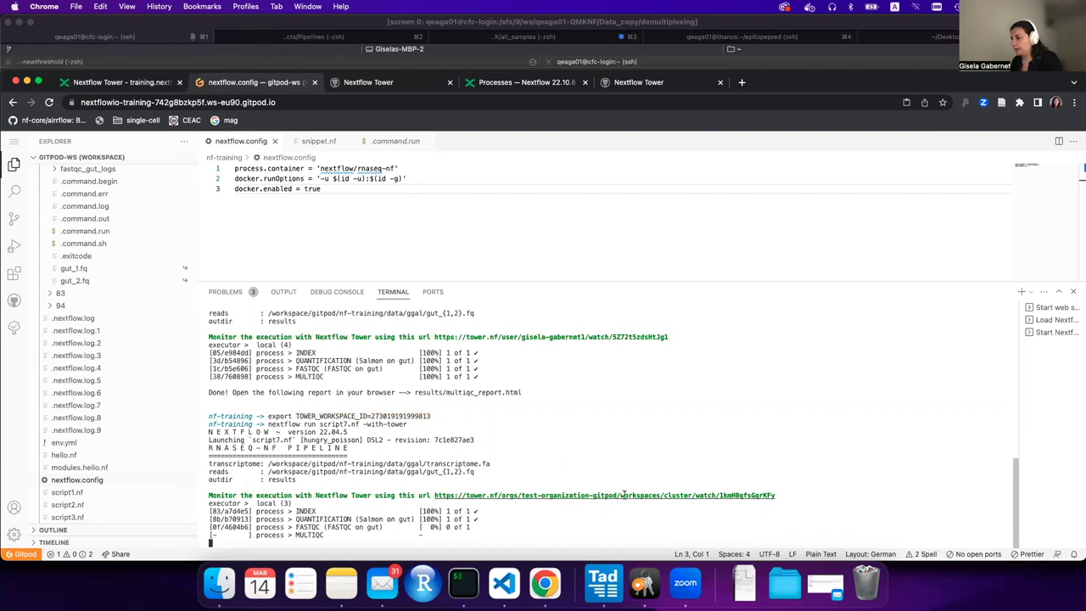